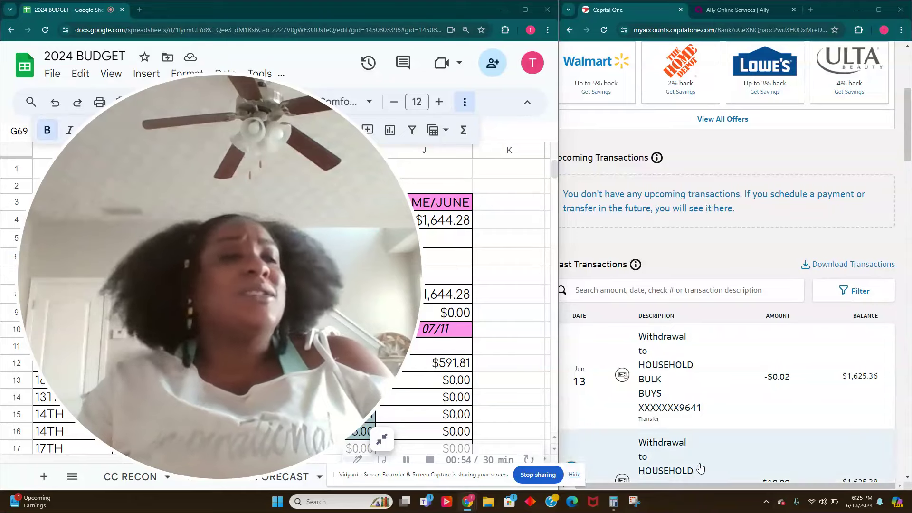
Scroll the bank account history to check the Vanguard deposit amount.
left_click(381, 438)
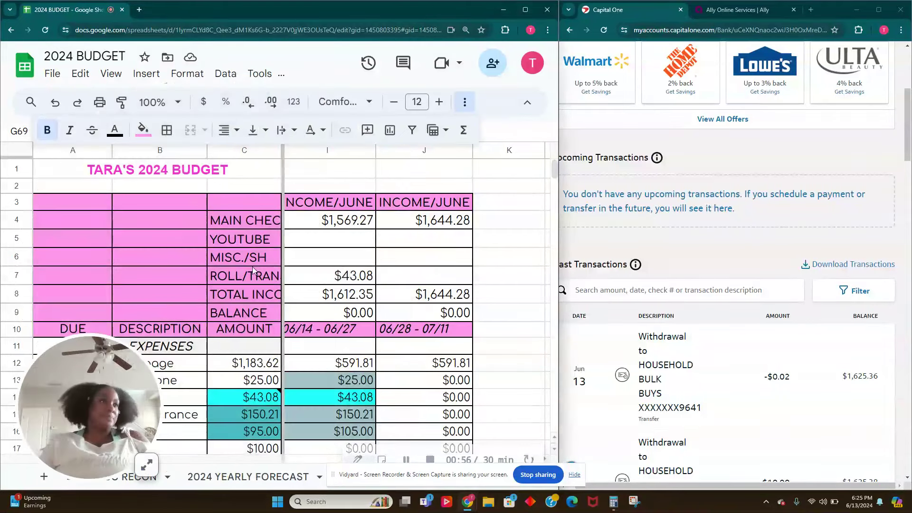
left_click_drag(86, 361, 42, 39)
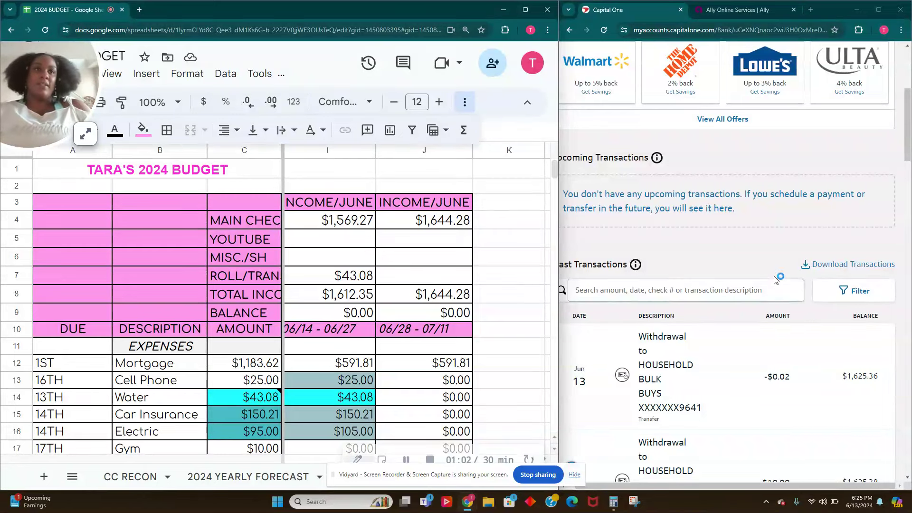
scroll(769, 290, "down", 3)
scroll(772, 285, "down", 2)
scroll(774, 280, "down", 3)
scroll(779, 272, "down", 3)
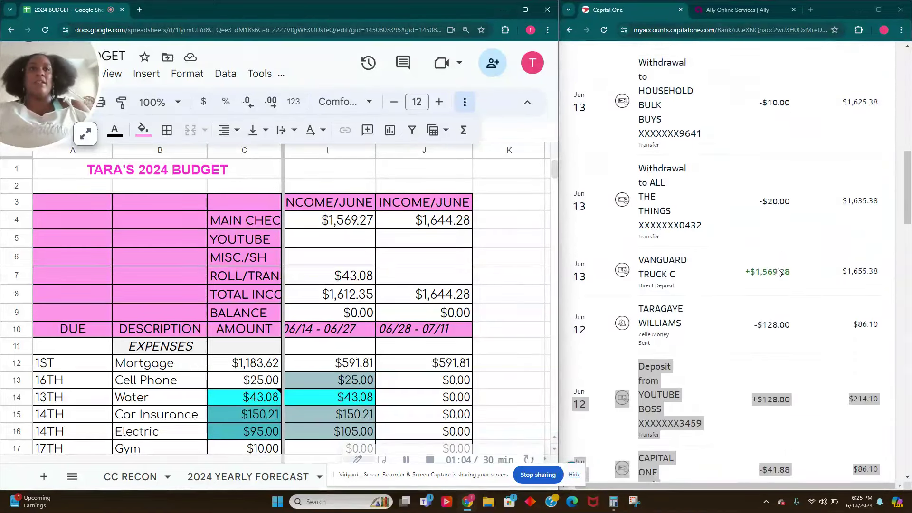
scroll(769, 258, "down", 1)
left_click(771, 240)
left_click(773, 237)
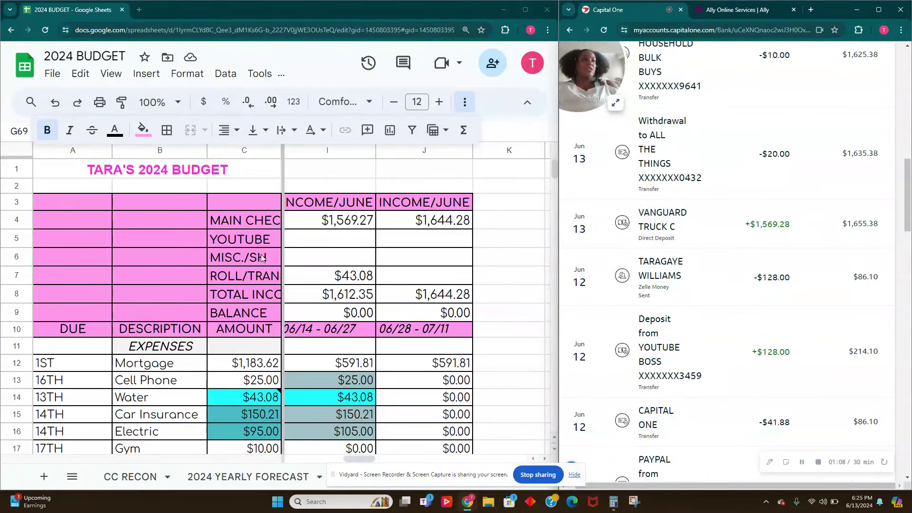
Correct the I4 paycheck to $1,569.28, then review the I7 transfer and I14 Water amounts.
left_click(357, 224)
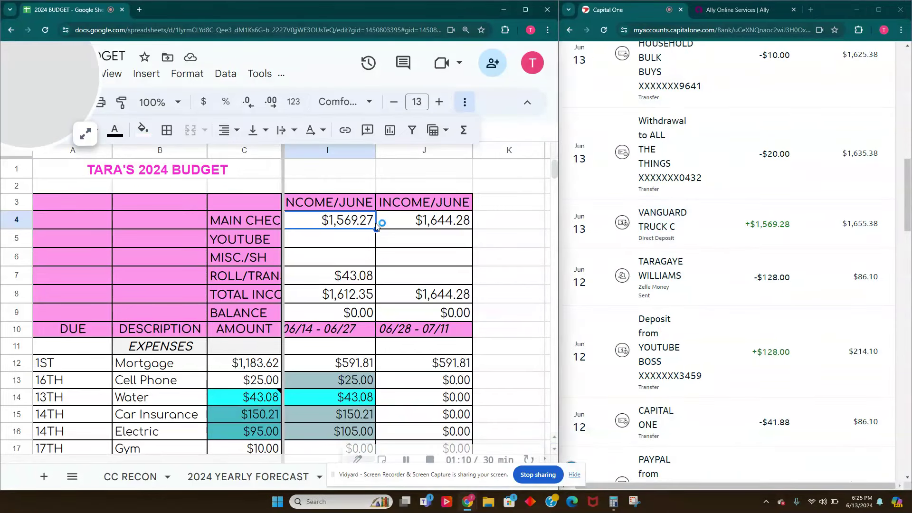
double_click(373, 221)
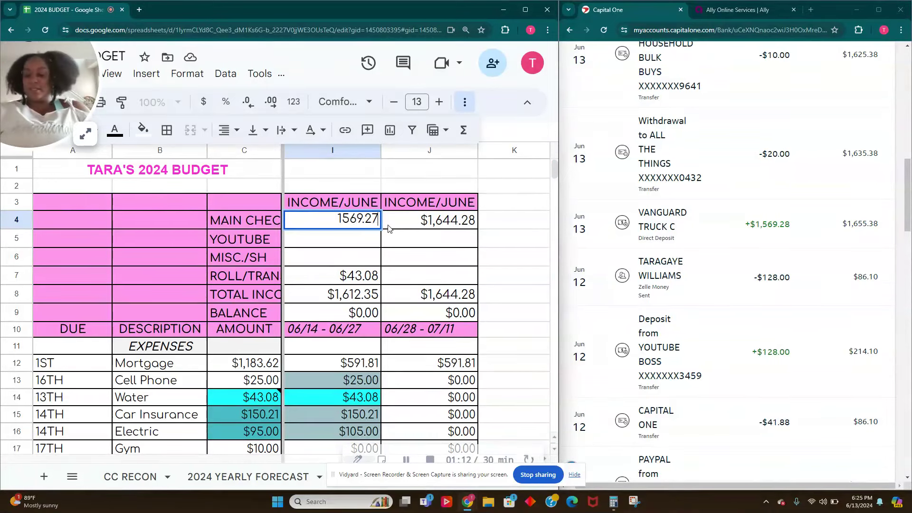
left_click(388, 229)
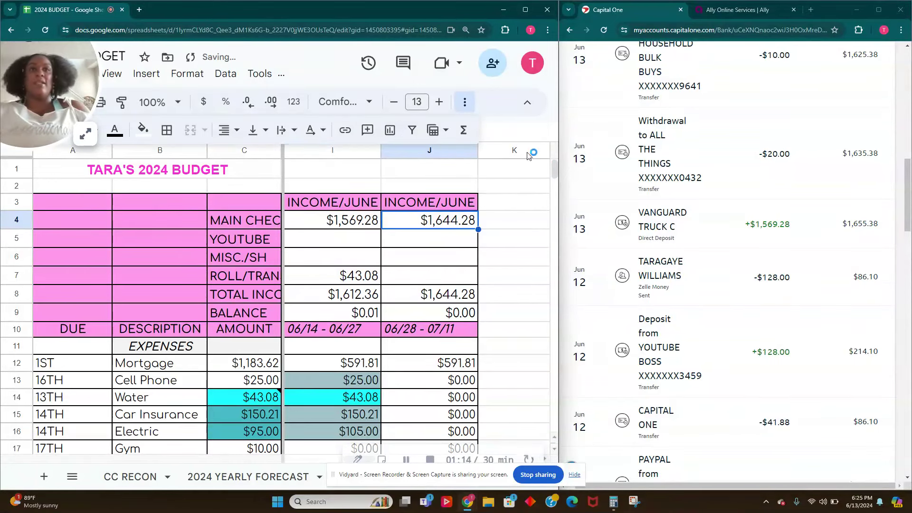
left_click(334, 276)
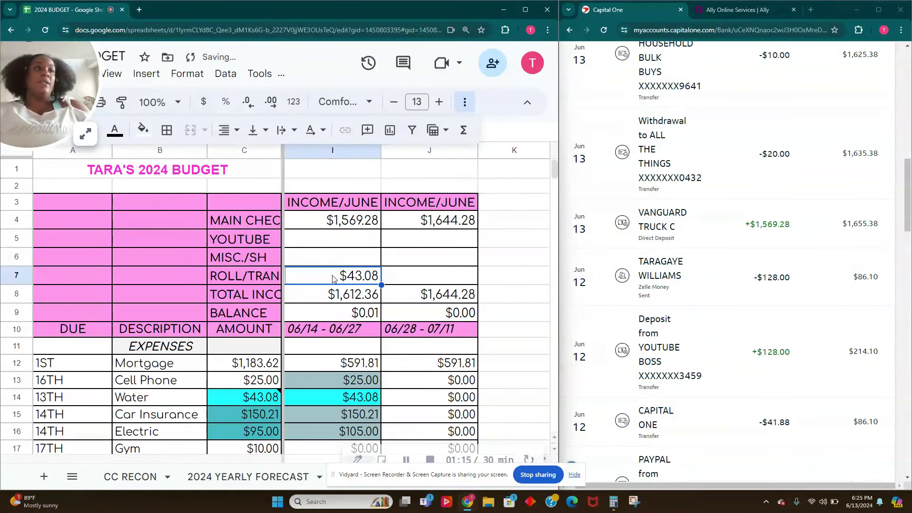
left_click(339, 387)
left_click(339, 402)
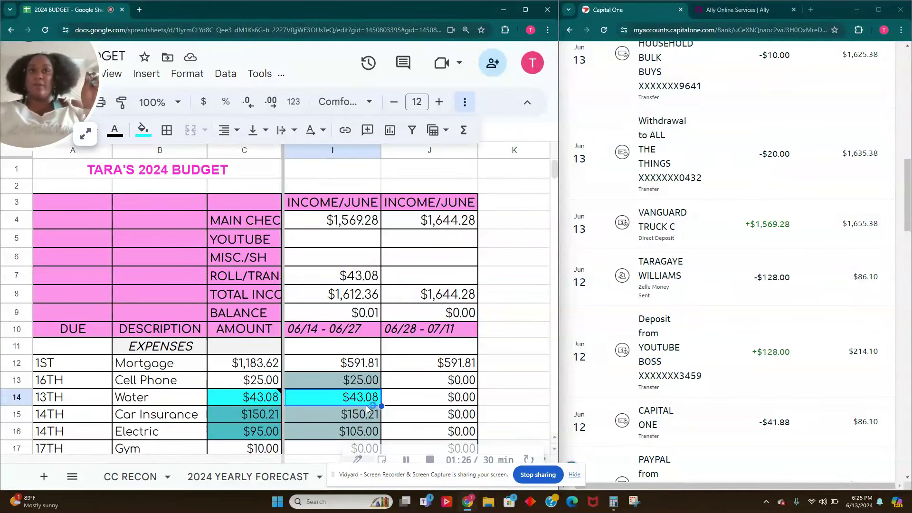
Check that I8 now totals $1,612.36, then return to the bank account window.
left_click(318, 300)
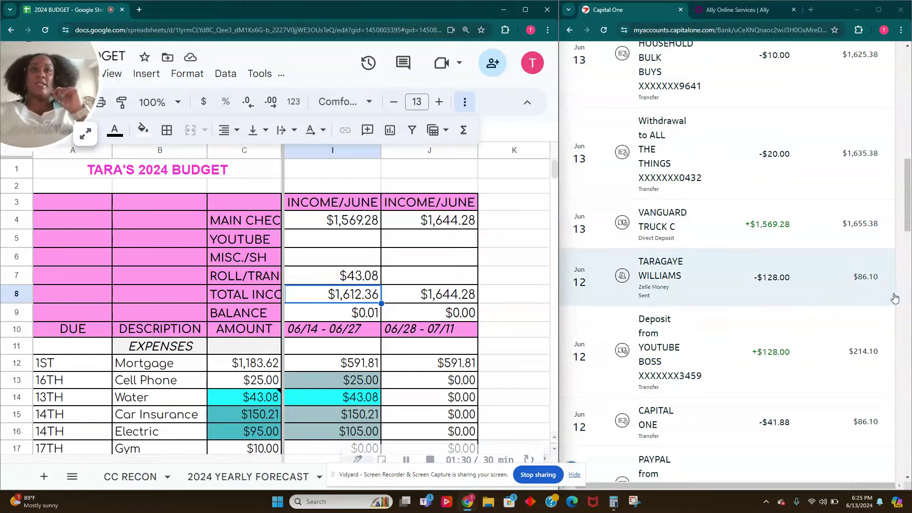
scroll(842, 283, "up", 5)
scroll(850, 304, "up", 2)
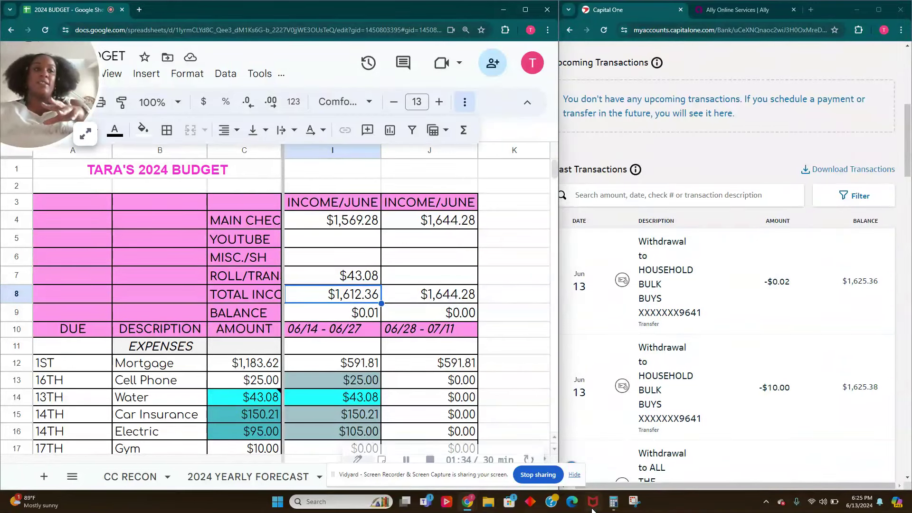
key("alt+Tab")
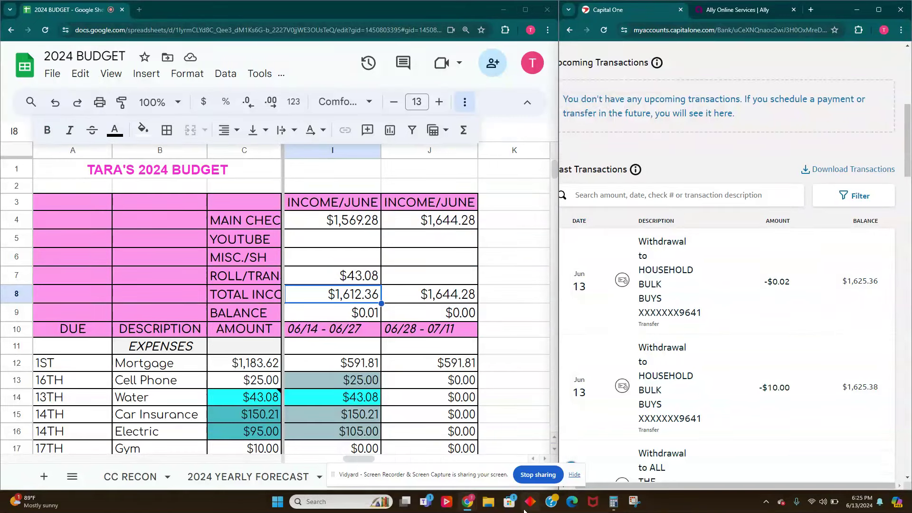
Compute 1612.36 + 13 = 1,625.36 in Calculator to match the bank balance, then clear and minimize it.
key("alt+Tab")
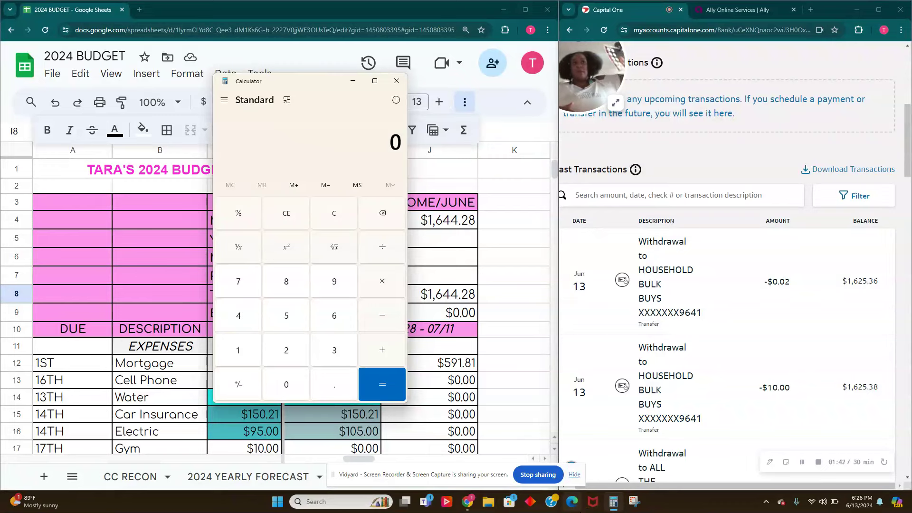
left_click(615, 104)
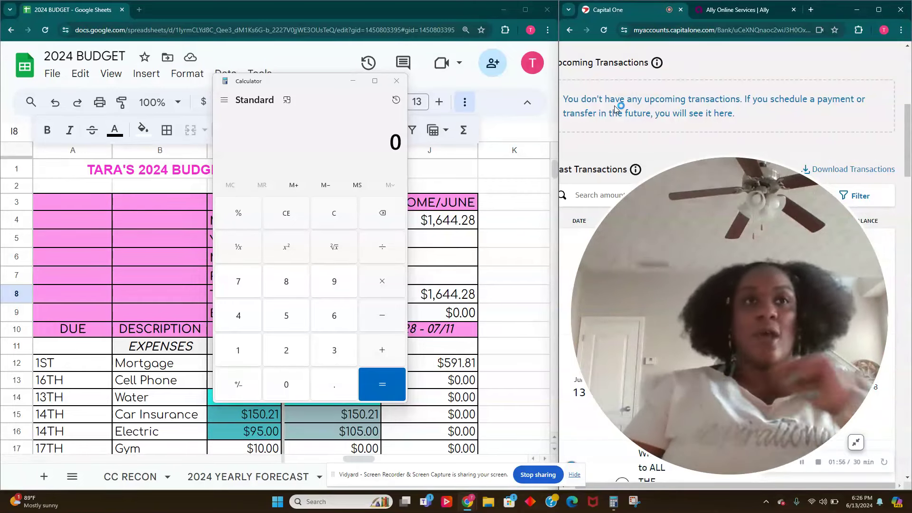
left_click(855, 445)
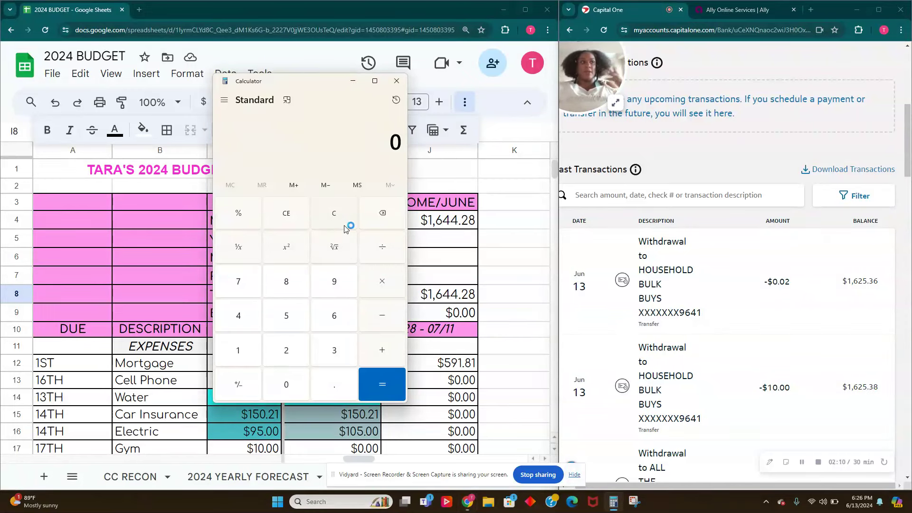
left_click(353, 82)
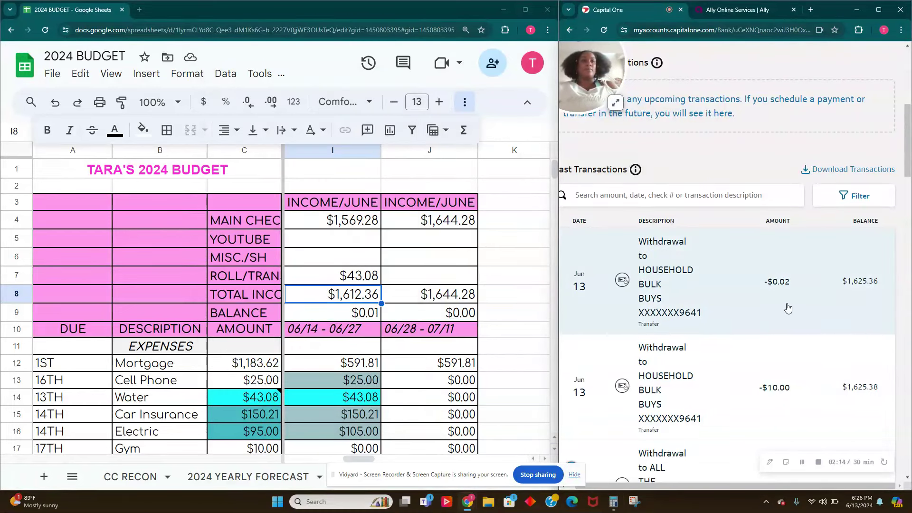
key("alt+Tab")
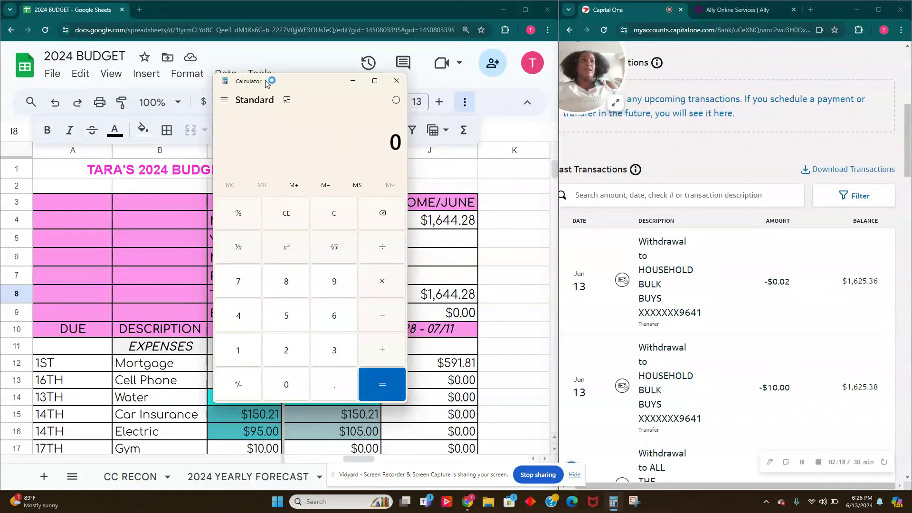
left_click_drag(265, 83, 125, 87)
type("12")
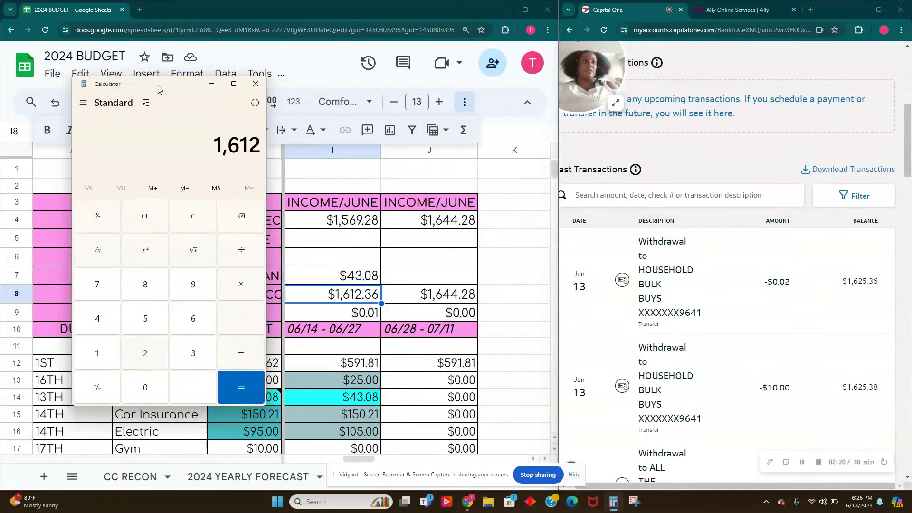
type(".36 + ")
type("13")
key("Return")
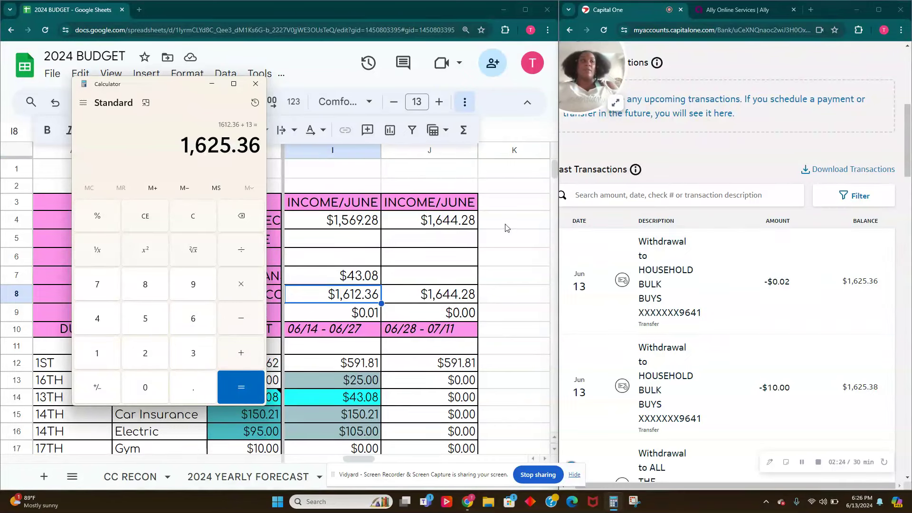
left_click(206, 218)
left_click(214, 86)
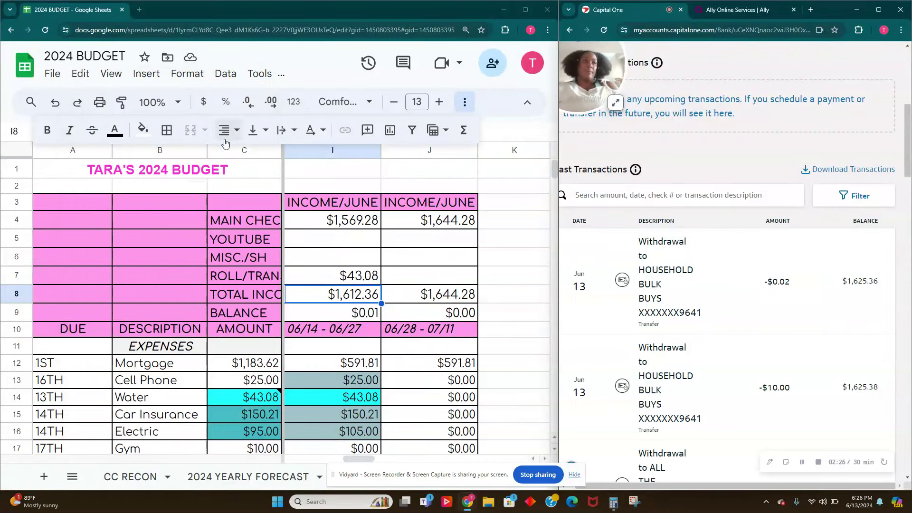
Change I7 to =43.08+13 ($56.08) and remove the temporary 13.00 from J7.
left_click(456, 275)
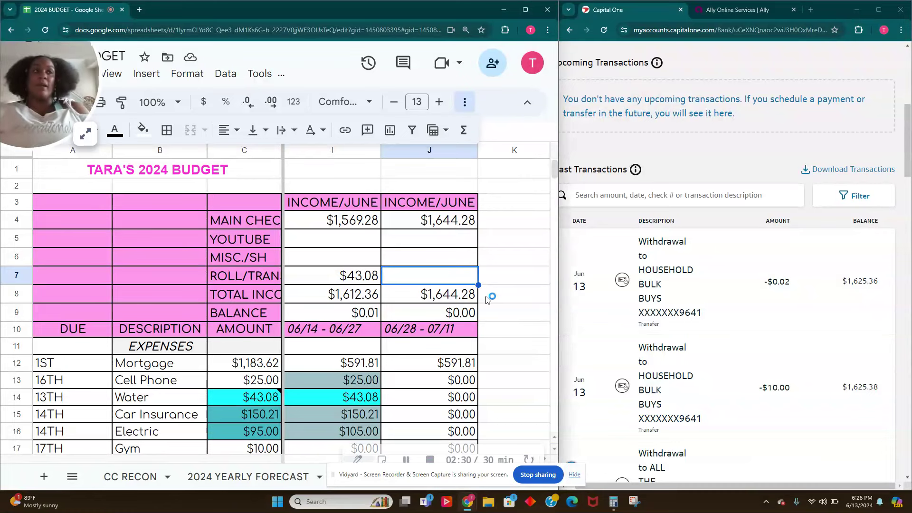
type("13.00")
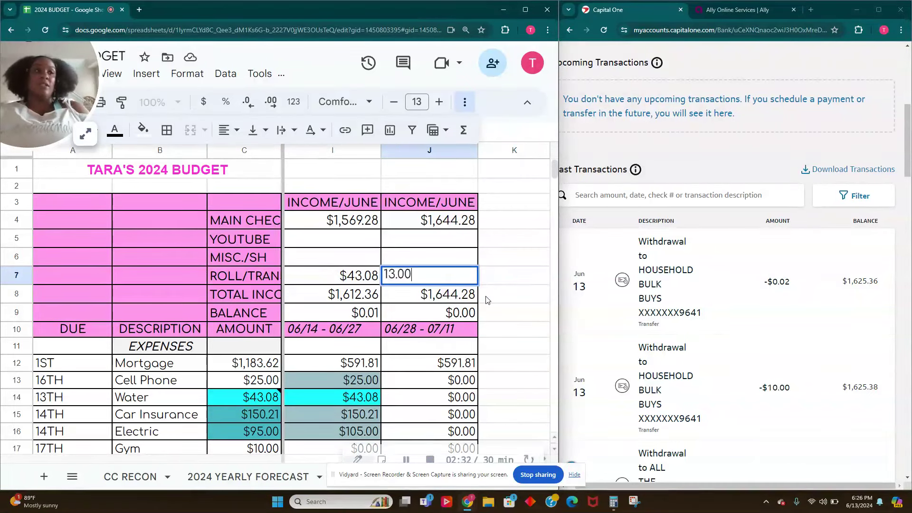
key("Tab")
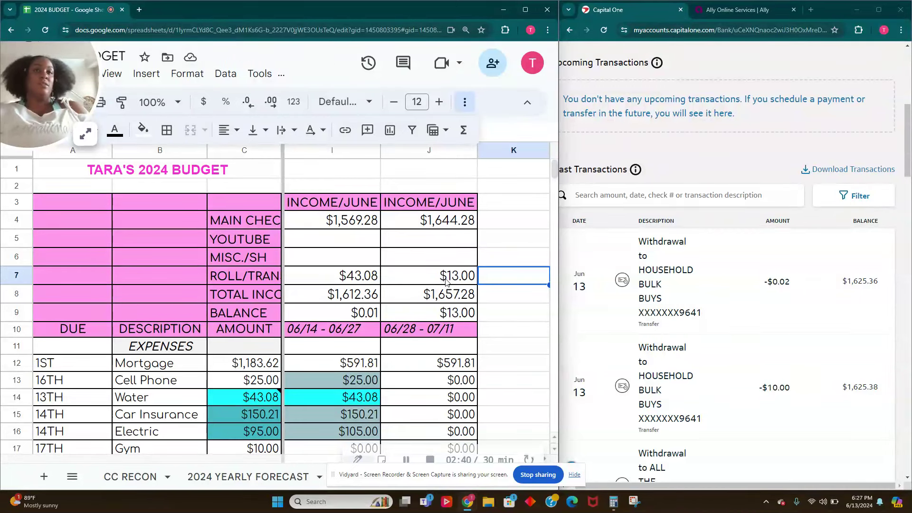
left_click(351, 280)
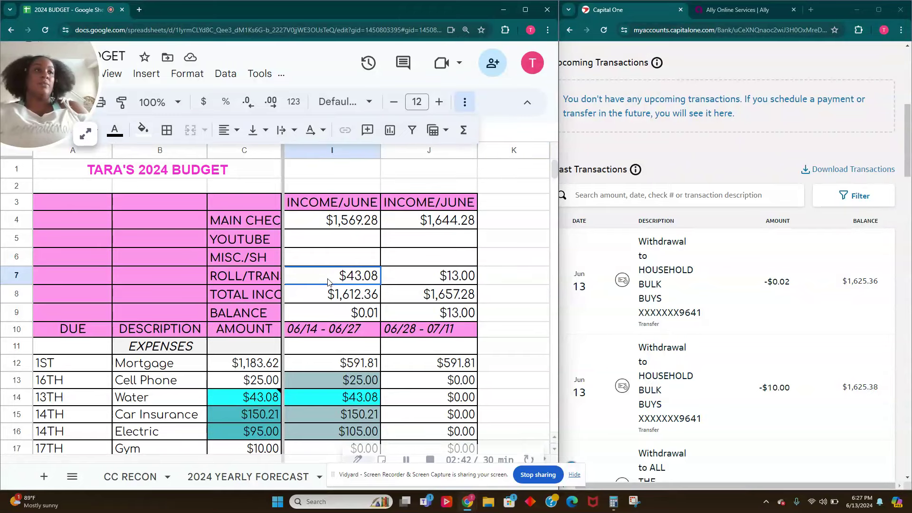
double_click(340, 276)
type("+1")
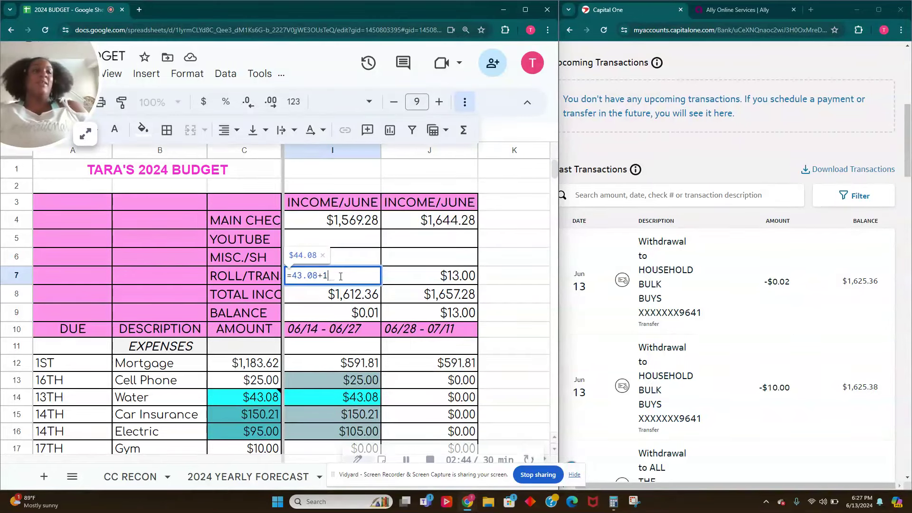
type("3")
key("Tab")
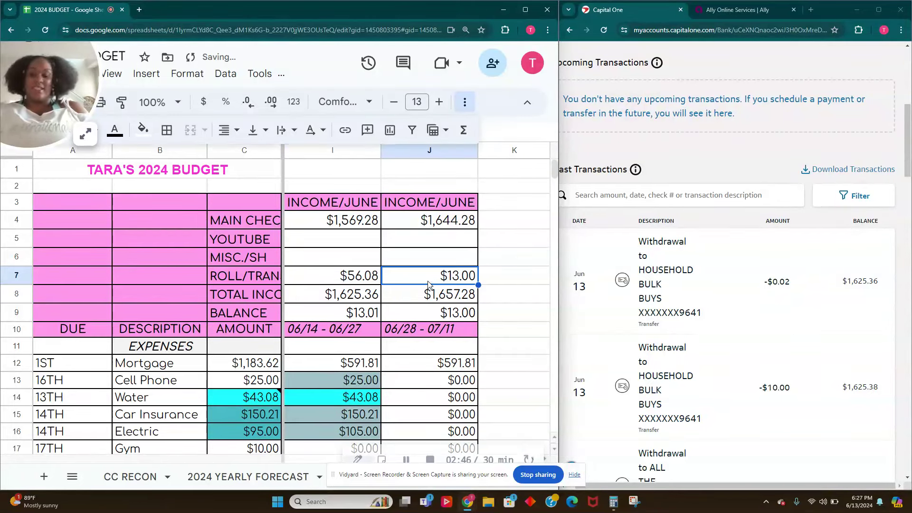
key("Delete")
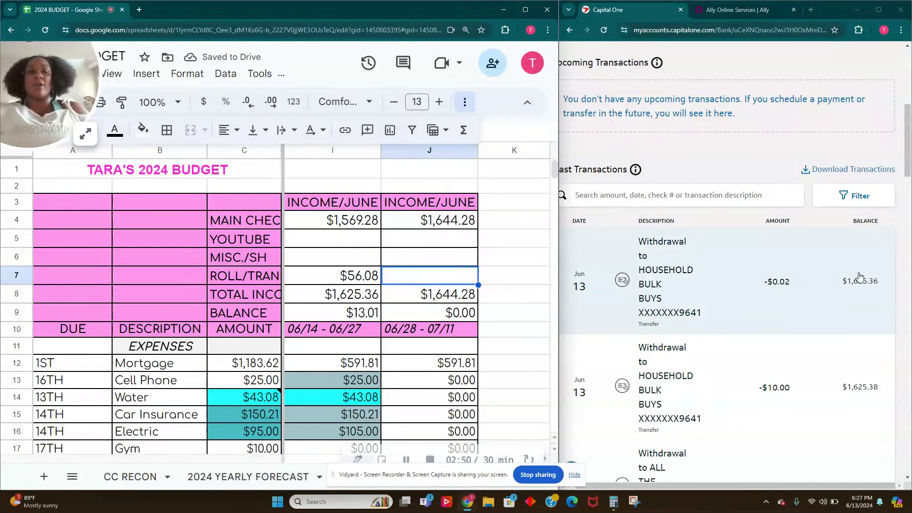
Set this period's BUFFER/ROLL in I68 to $0.00.
left_click(327, 278)
scroll(327, 278, "down", 2)
scroll(327, 278, "down", 1)
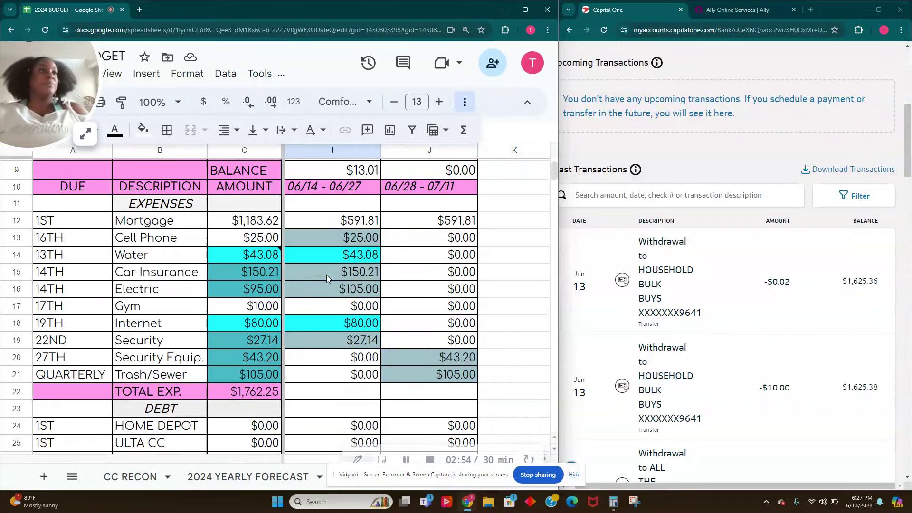
scroll(326, 278, "down", 8)
scroll(326, 278, "down", 7)
scroll(327, 278, "down", 4)
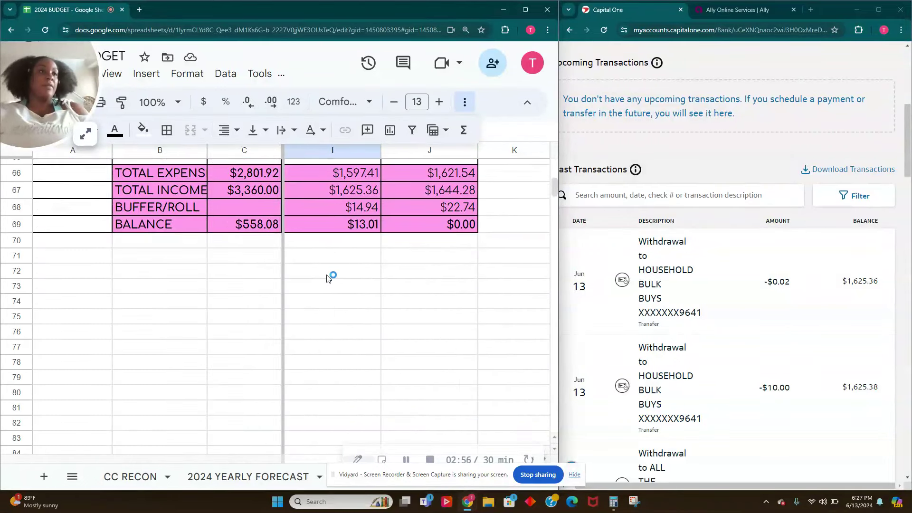
left_click(352, 222)
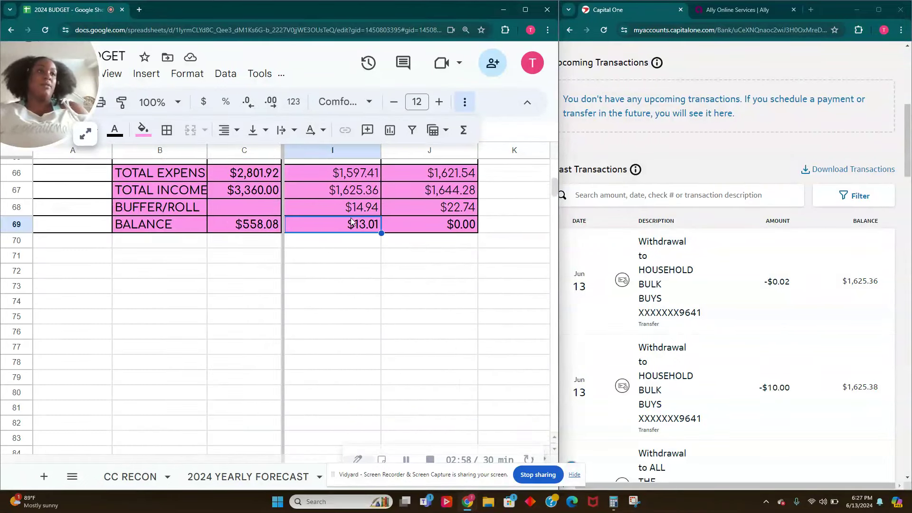
key("Up")
type("0")
key("Tab")
Select the $591.81 mortgage amount in I12 and bring up the Capital One window.
scroll(328, 240, "up", 2)
scroll(331, 246, "up", 3)
scroll(331, 248, "up", 10)
scroll(331, 248, "up", 3)
scroll(330, 251, "up", 3)
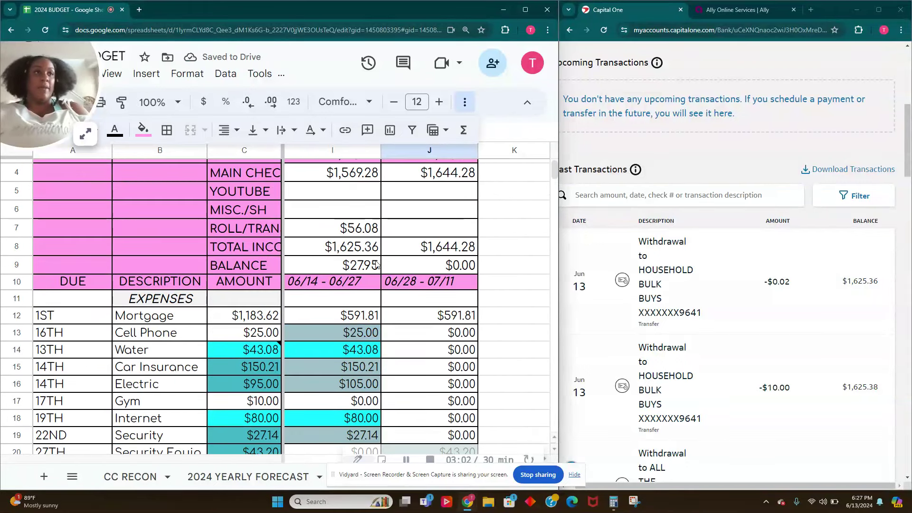
scroll(358, 315, "down", 1)
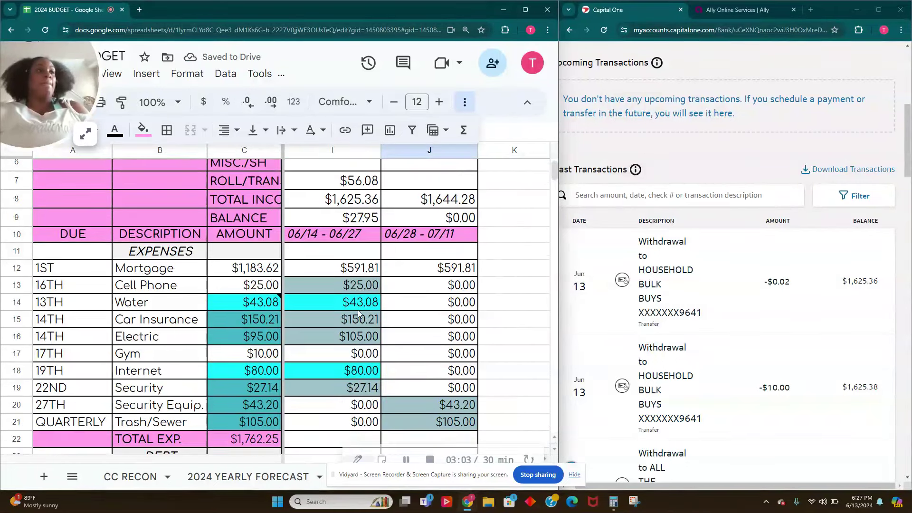
left_click(357, 275)
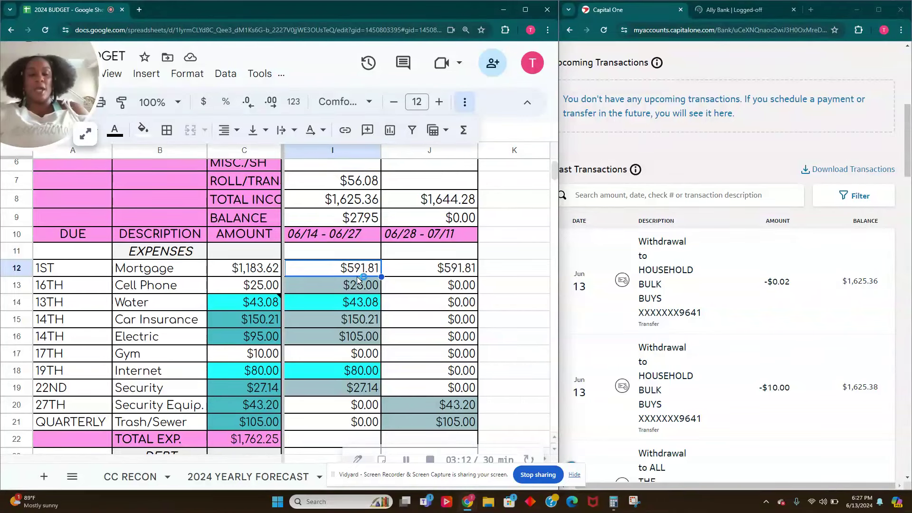
scroll(712, 243, "up", 1)
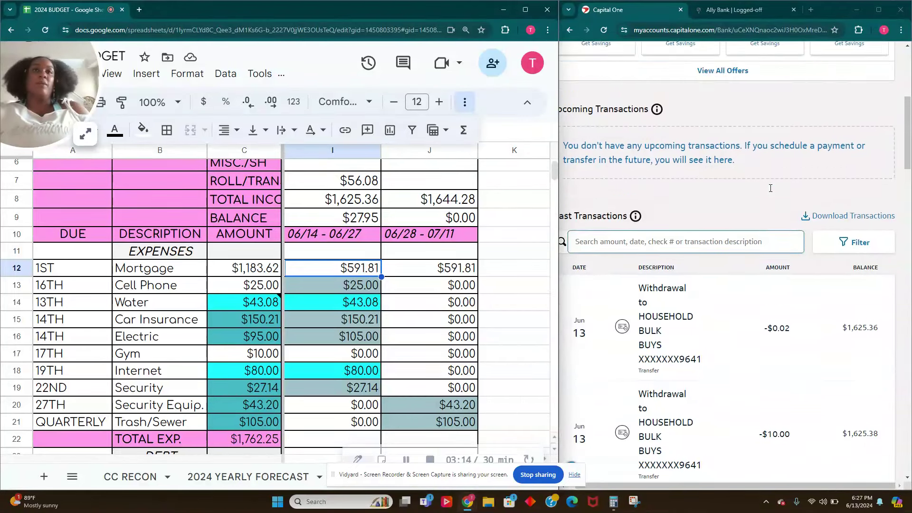
scroll(772, 187, "up", 6)
left_click(776, 190)
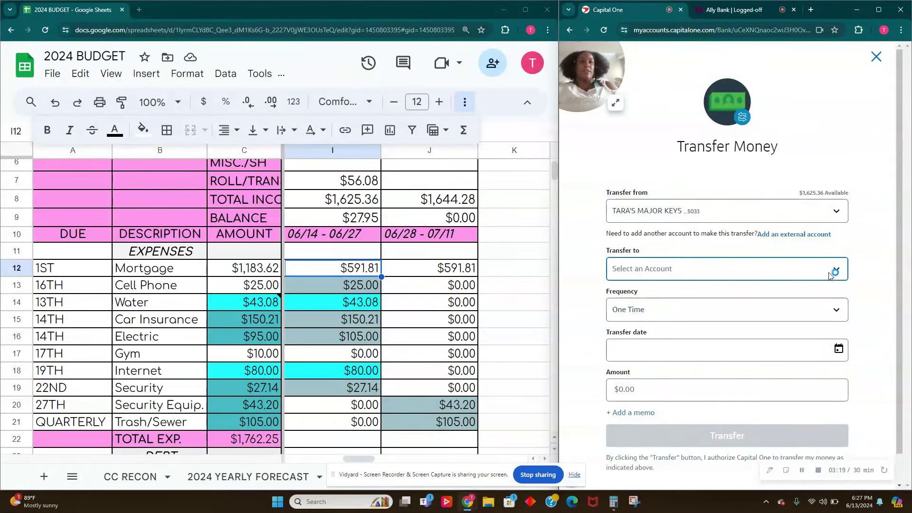
Set up a transfer of 591.81 to the HOLD YOUR HORSES account.
left_click(830, 273)
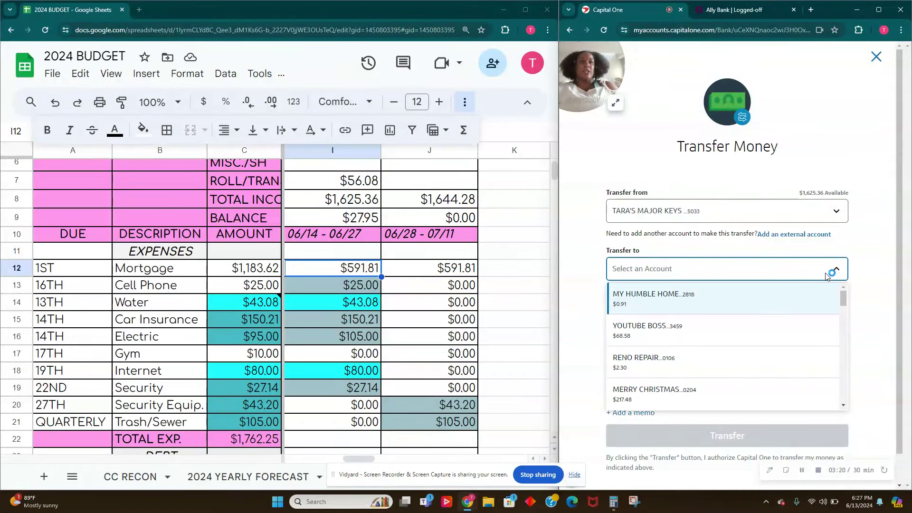
scroll(707, 352, "down", 3)
scroll(707, 352, "up", 3)
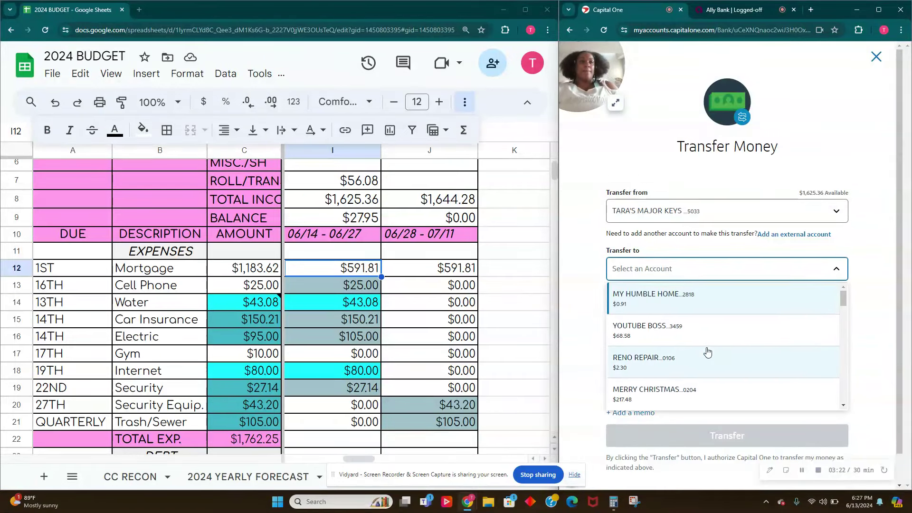
scroll(707, 351, "down", 2)
scroll(707, 352, "down", 1)
scroll(707, 352, "down", 2)
scroll(707, 352, "down", 2)
scroll(707, 351, "down", 1)
scroll(707, 352, "down", 1)
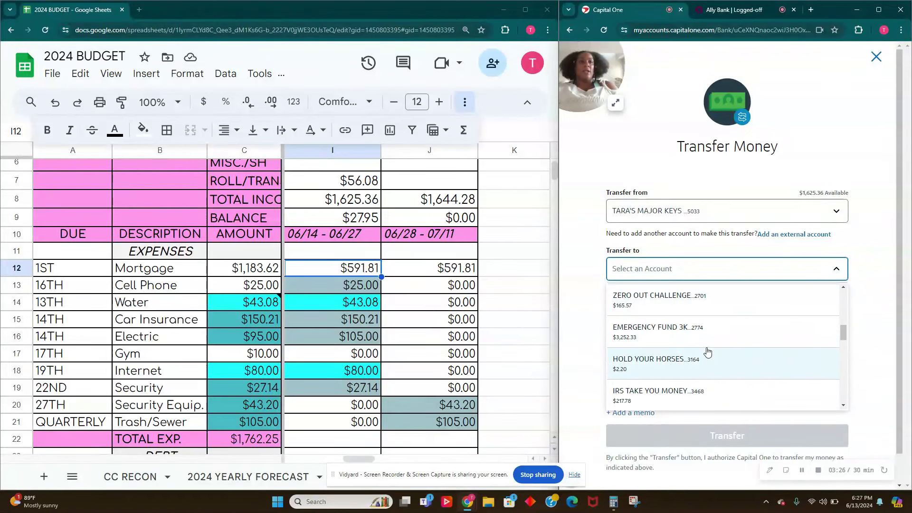
left_click(706, 352)
left_click(694, 382)
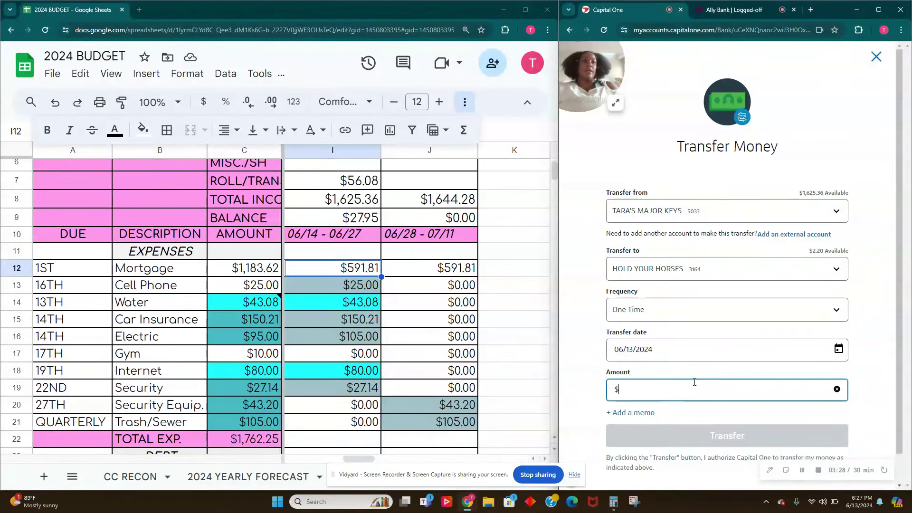
type("591.81")
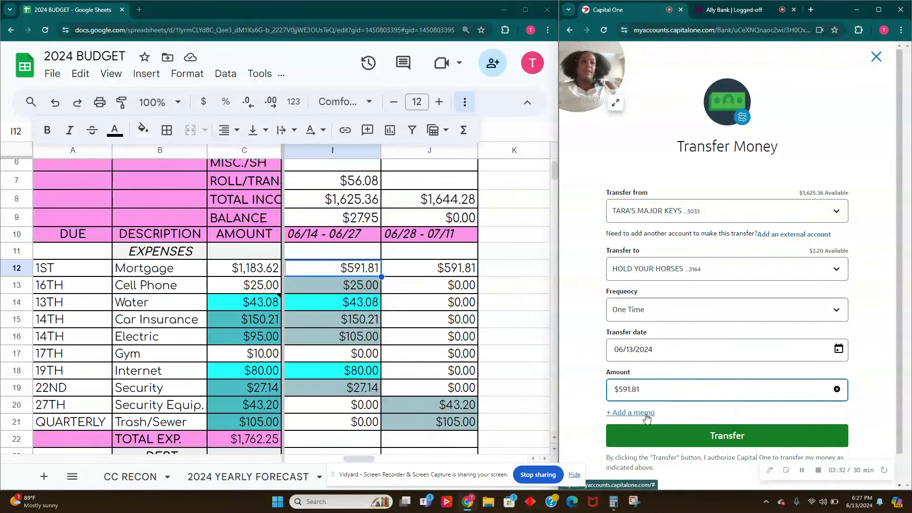
Add the memo JULY MORTGAGE, submit the transfer, and close the Success page.
left_click(645, 412)
left_click(649, 428)
type("JULY MORTGAGE")
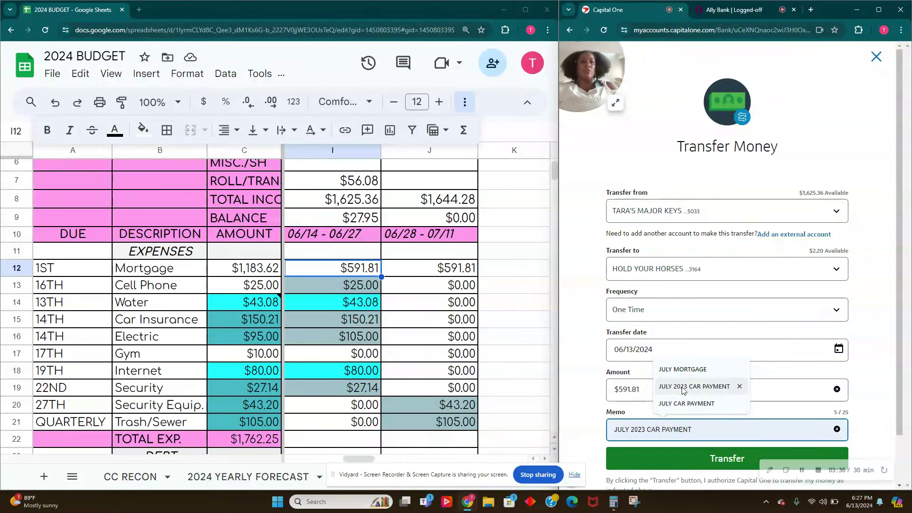
left_click(683, 369)
left_click(686, 468)
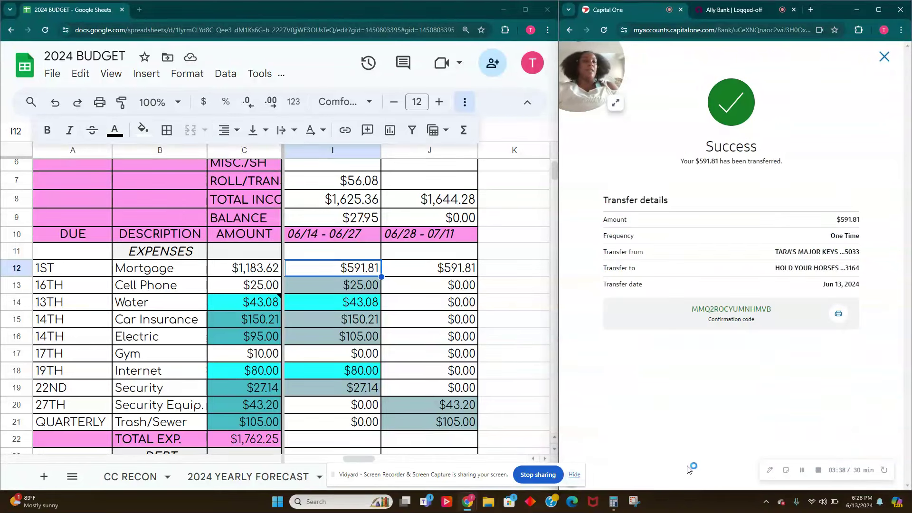
left_click(882, 59)
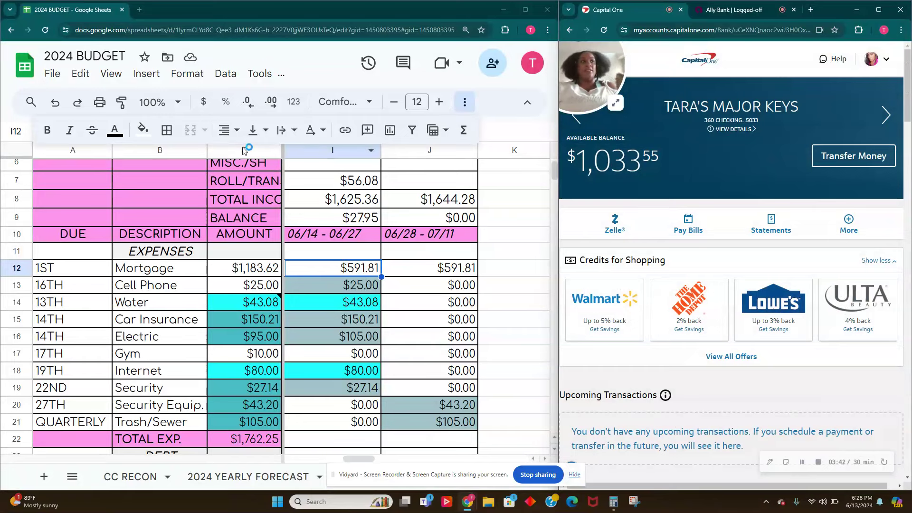
Fill the $591.81 mortgage in I12 bright green, then review the cell phone, water, electric and car insurance amounts.
left_click(150, 134)
left_click(208, 194)
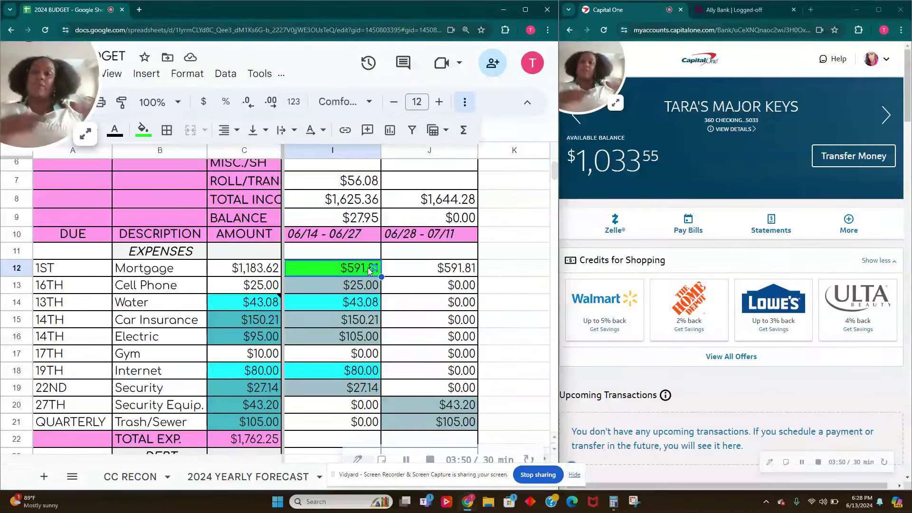
left_click(332, 285)
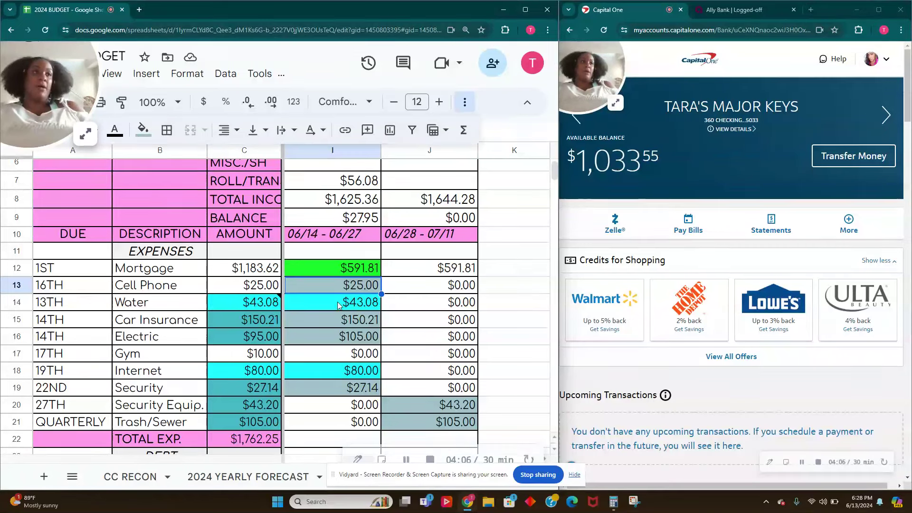
left_click(335, 307)
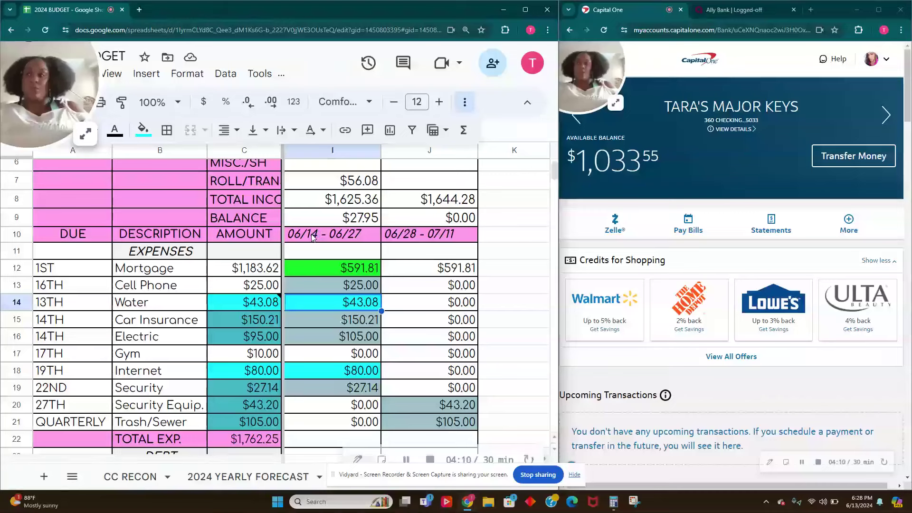
left_click(320, 332)
left_click(320, 323)
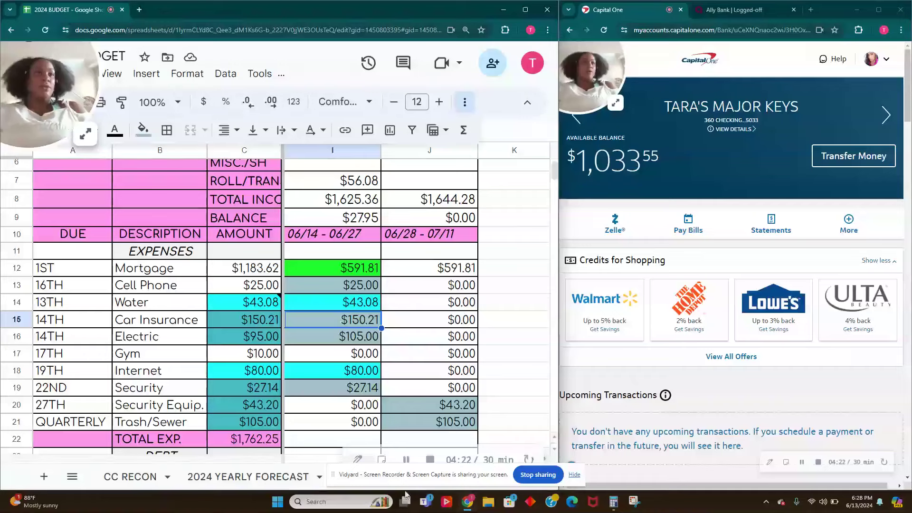
left_click_drag(380, 478, 172, 481)
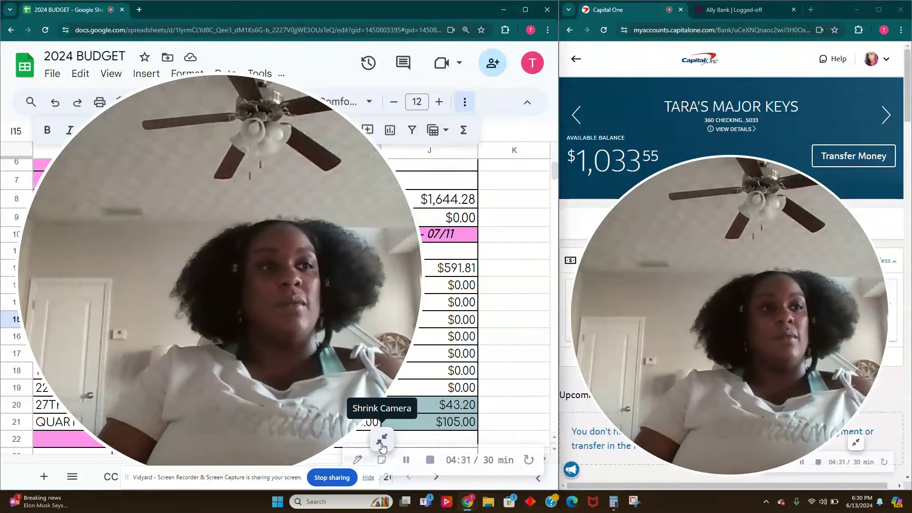
Revisit the cell phone and car insurance amounts, then select the $105.00 electric amount.
left_click(383, 447)
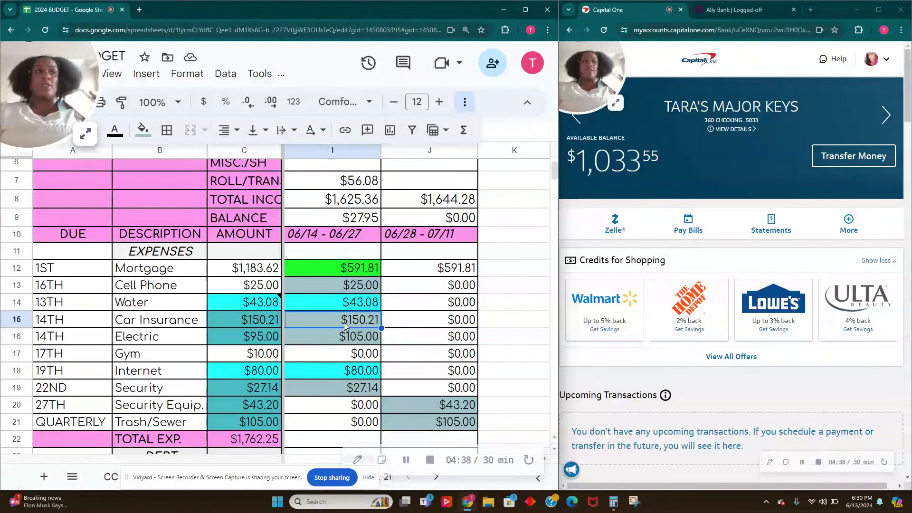
left_click(364, 287)
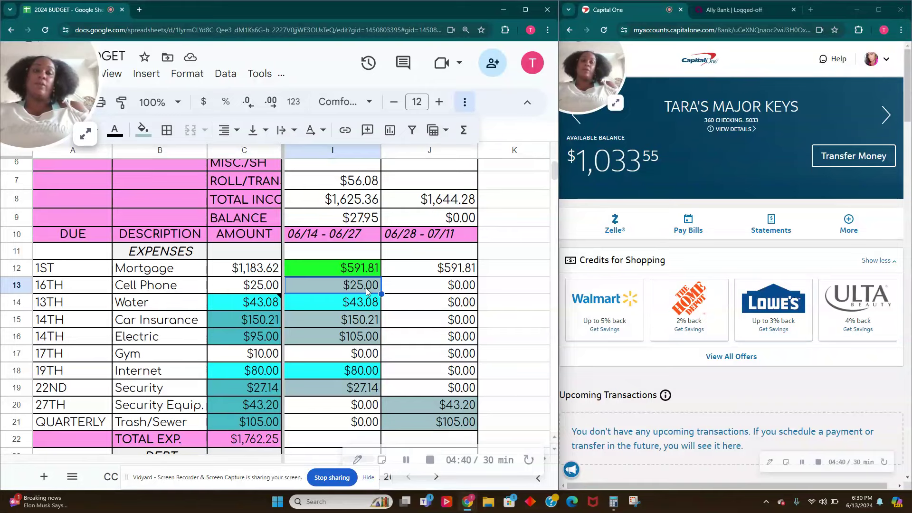
left_click(357, 325)
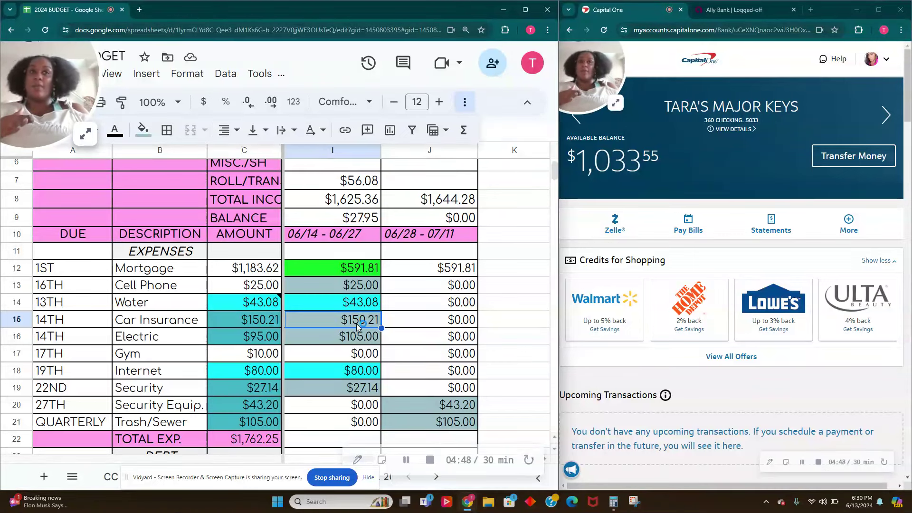
left_click(351, 339)
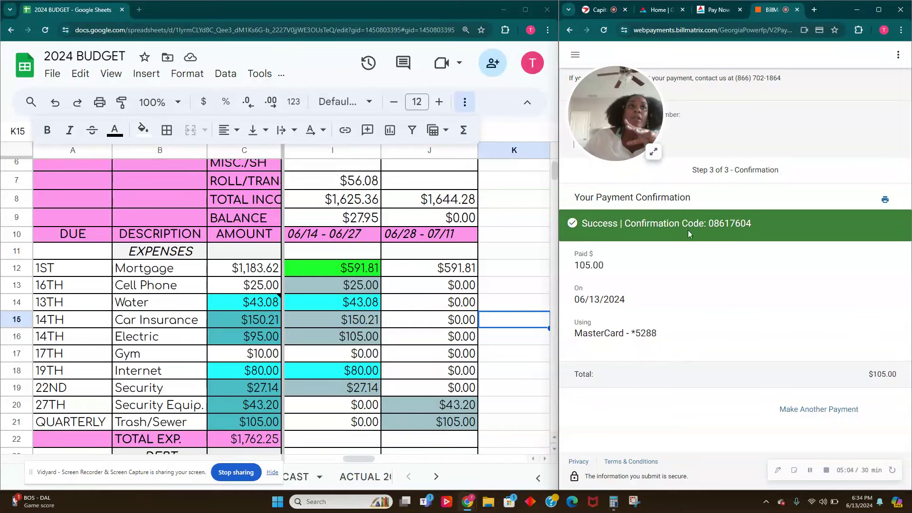
Bring back the Capital One page and review the electric, gym, $80.00 internet and $27.14 security amounts.
left_click(601, 9)
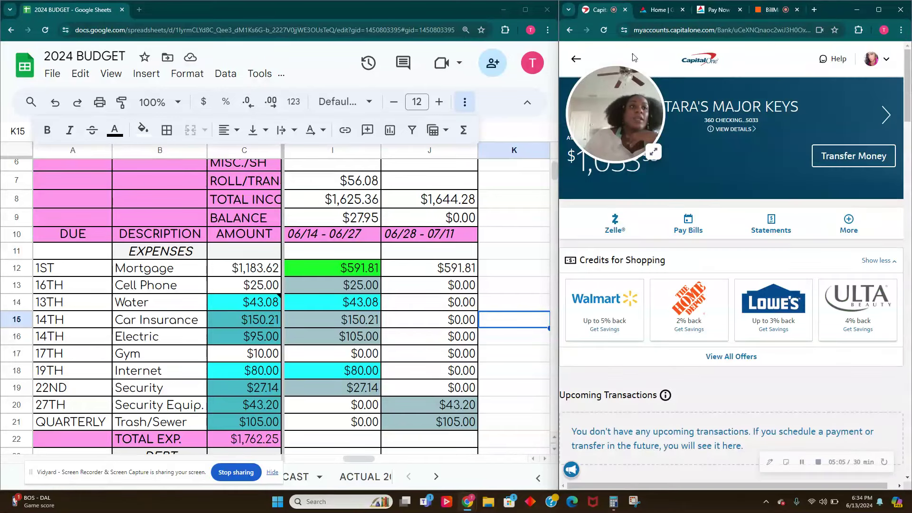
left_click(361, 340)
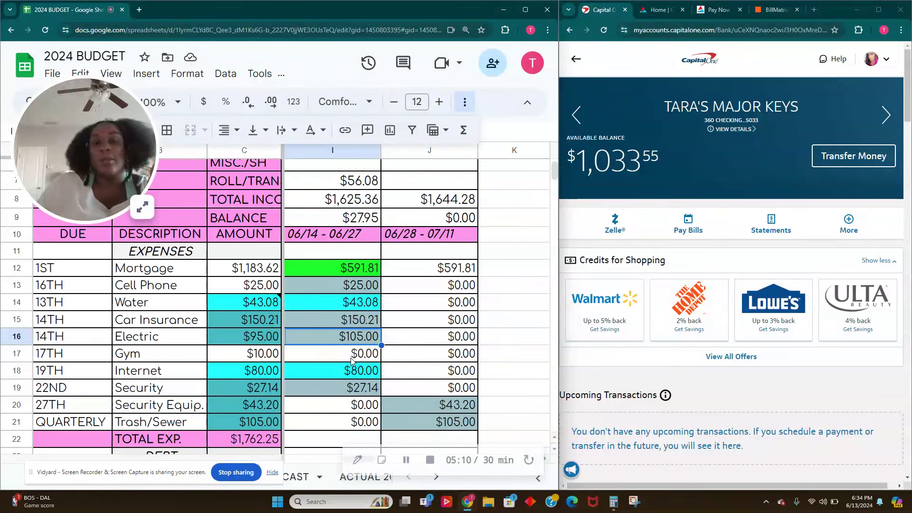
left_click(351, 360)
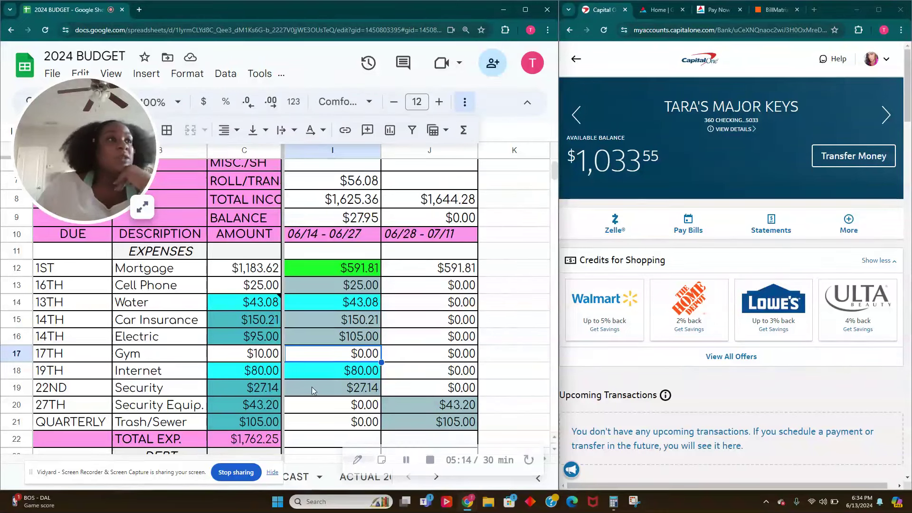
left_click(337, 374)
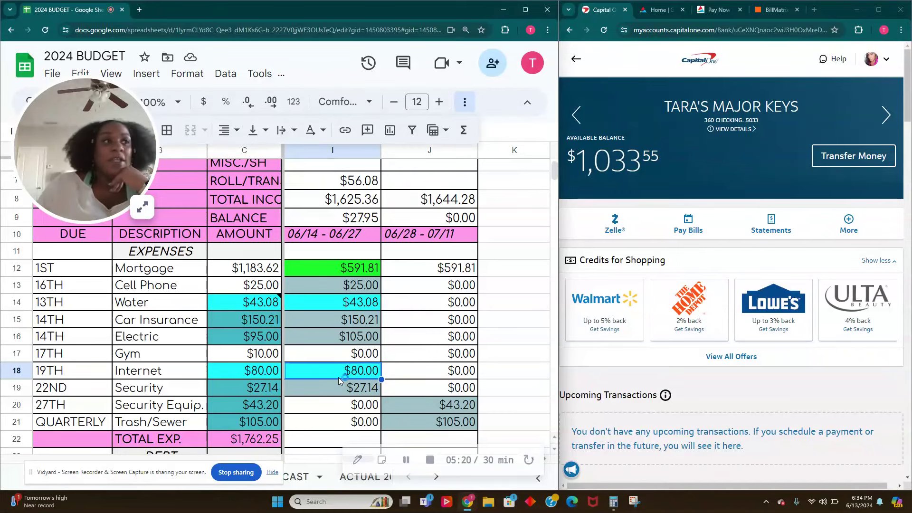
left_click(336, 389)
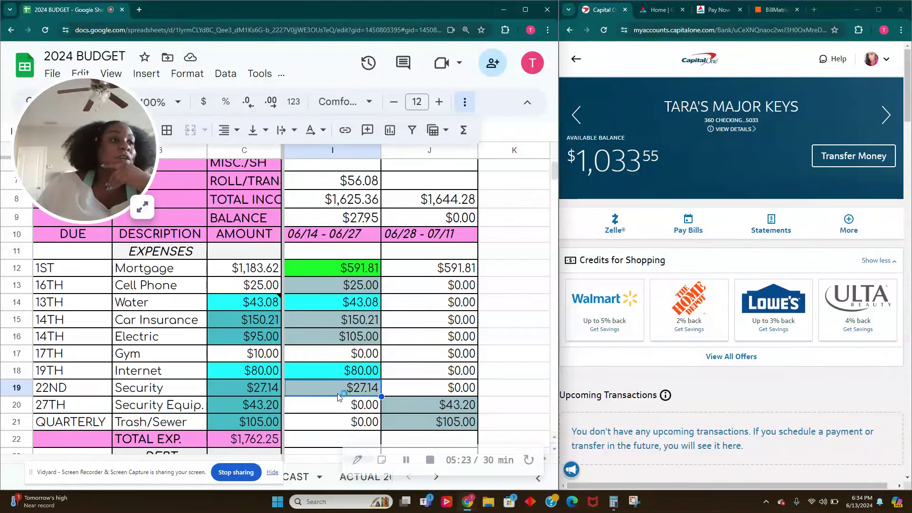
scroll(357, 398, "down", 1)
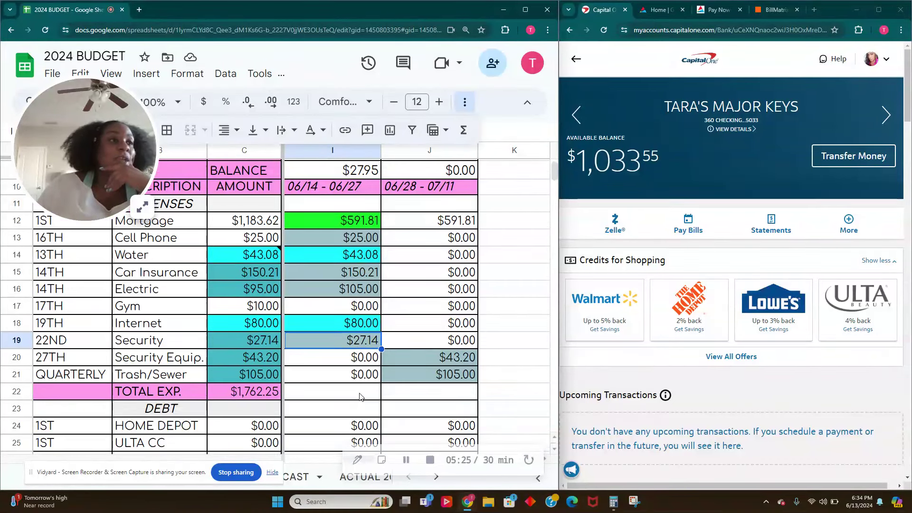
left_click(365, 365)
left_click(364, 369)
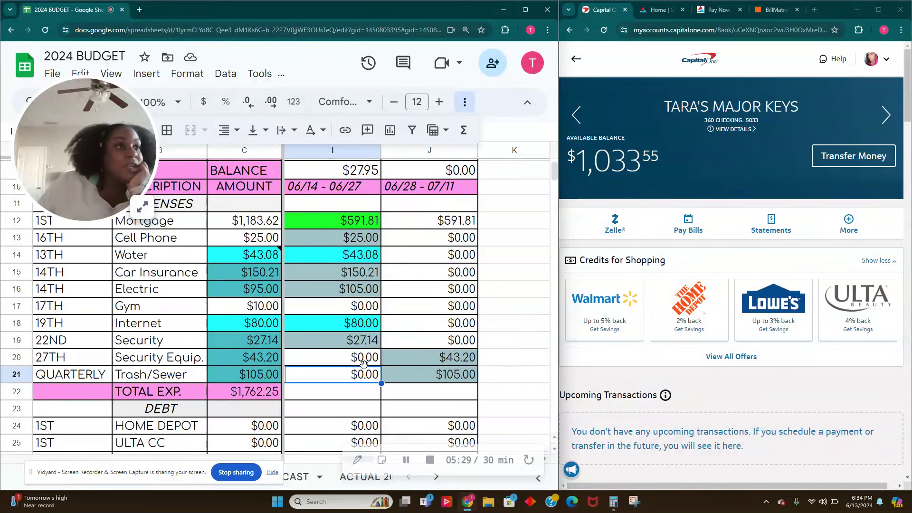
left_click(363, 363)
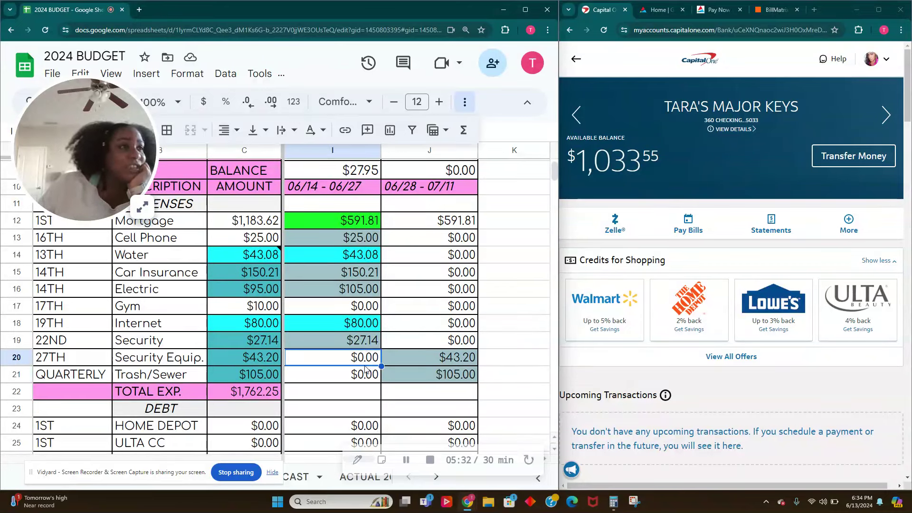
left_click(365, 370)
left_click(366, 365)
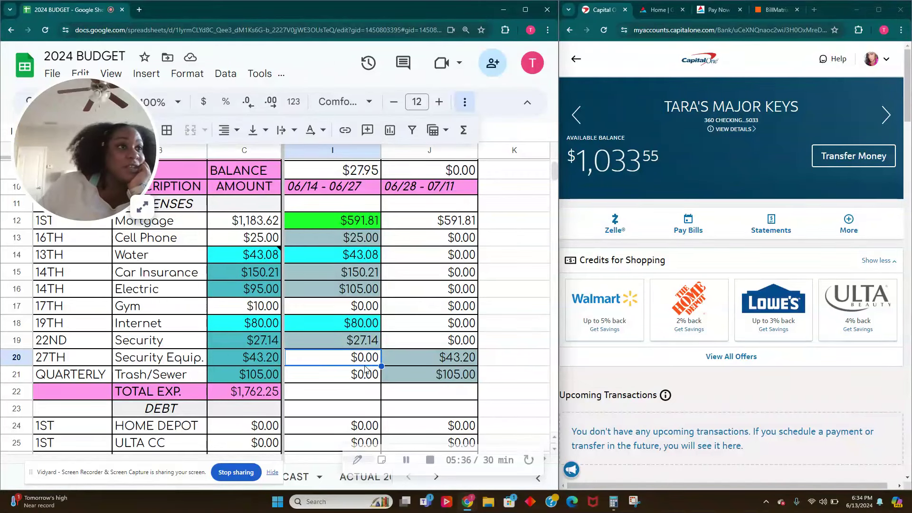
left_click(365, 370)
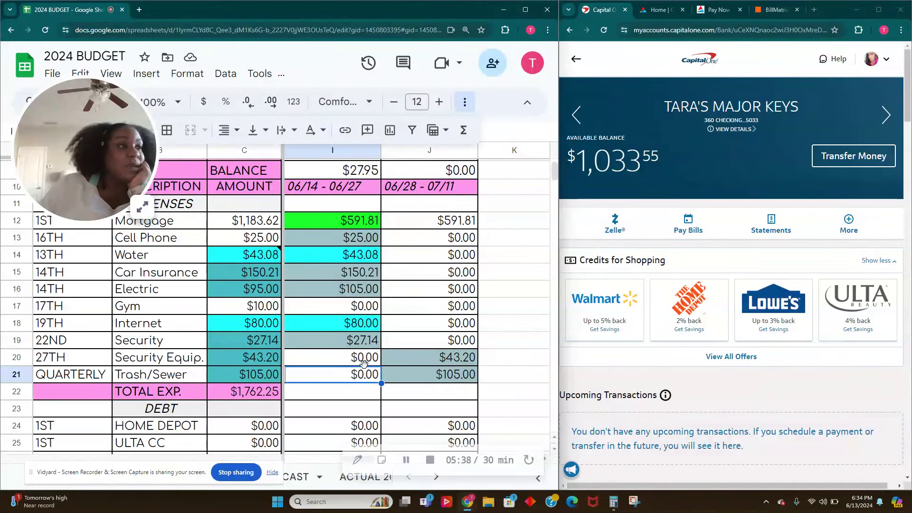
scroll(363, 363, "down", 1)
scroll(366, 371, "down", 1)
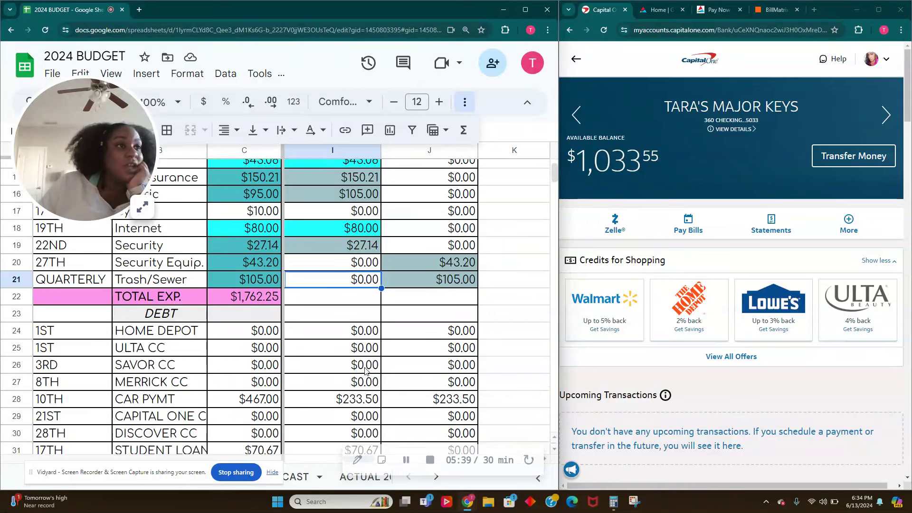
left_click(370, 344)
key("Up")
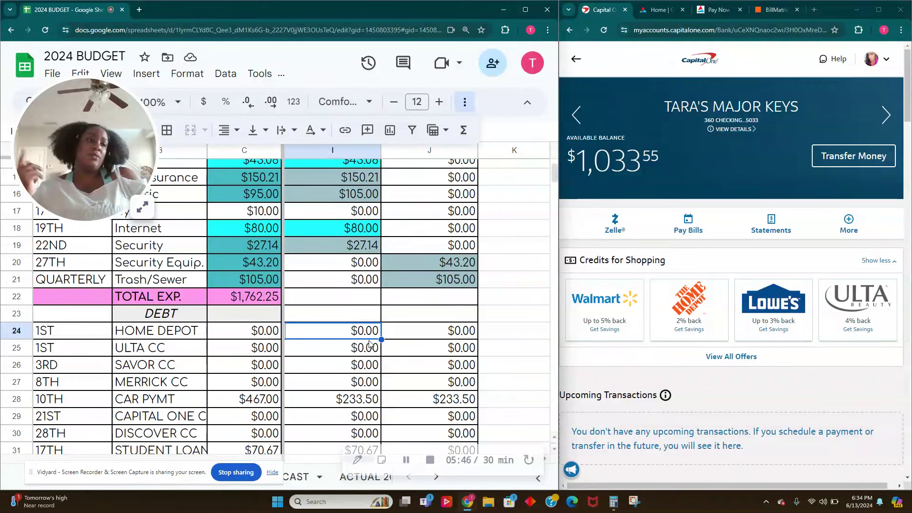
left_click(369, 342)
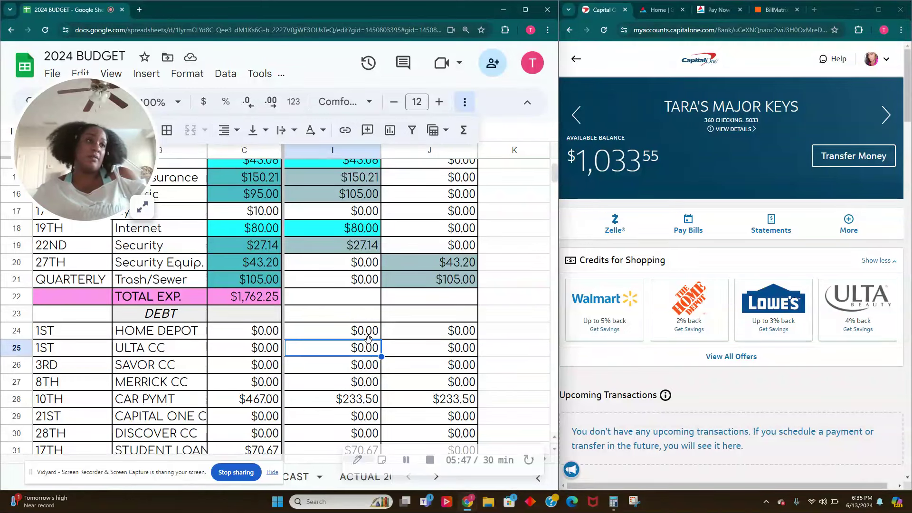
key("Down")
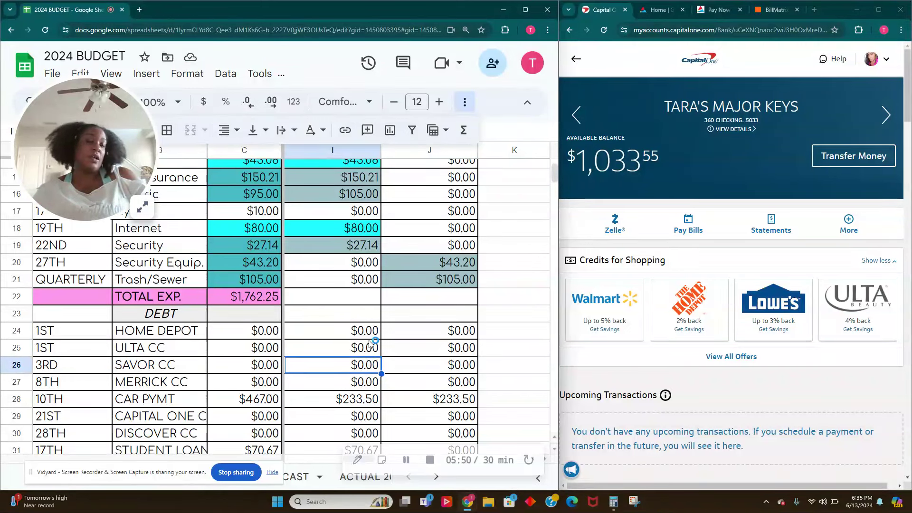
key("Down")
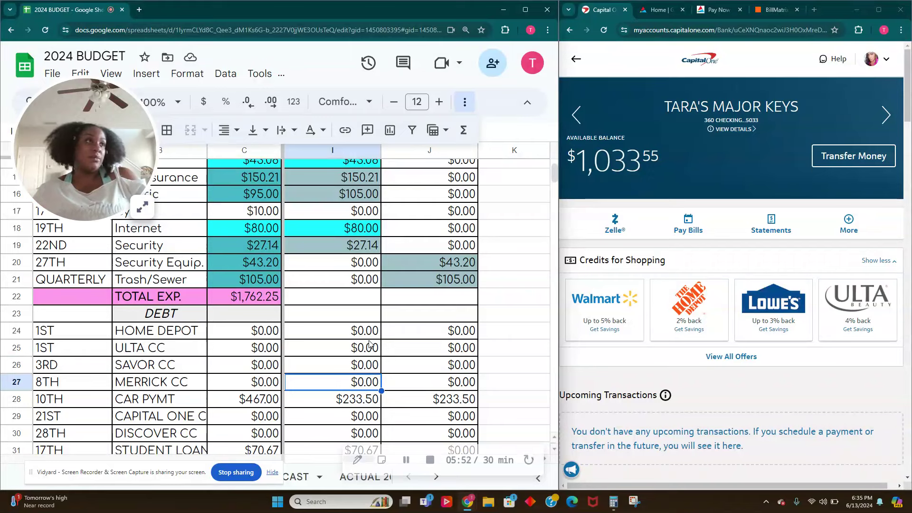
left_click_drag(71, 133, 42, 79)
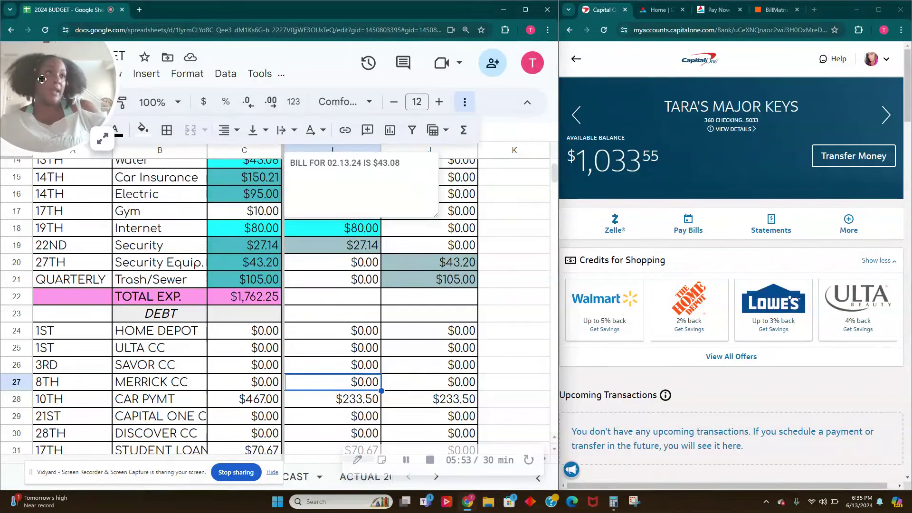
left_click(351, 406)
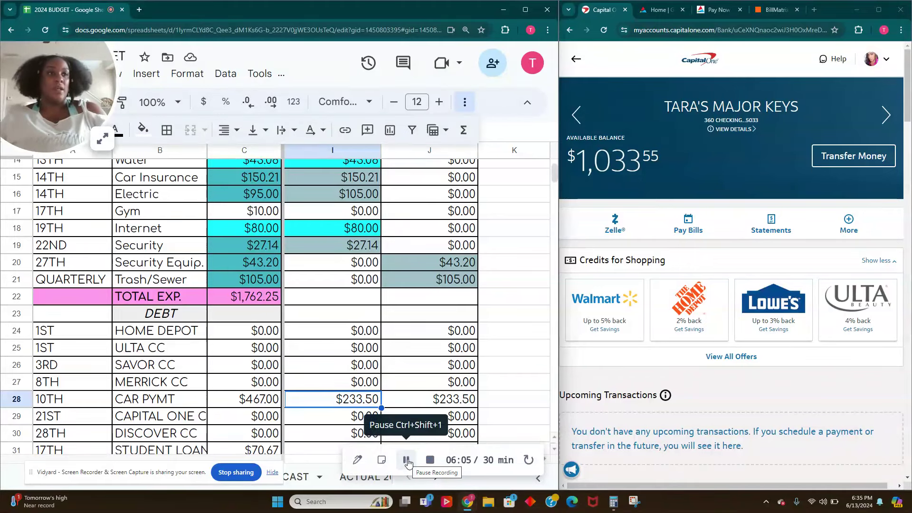
Fill the $233.50 CAR PYMT cell in I28 light peach.
left_click(148, 134)
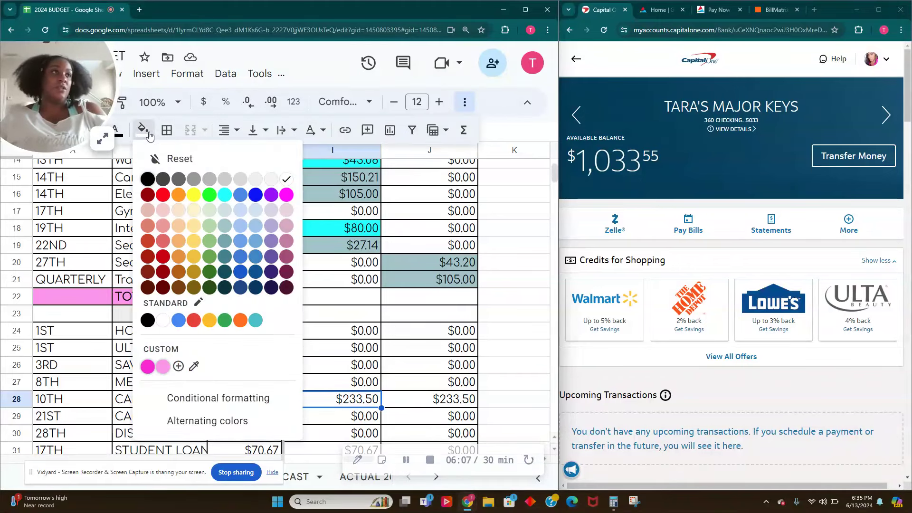
left_click(180, 209)
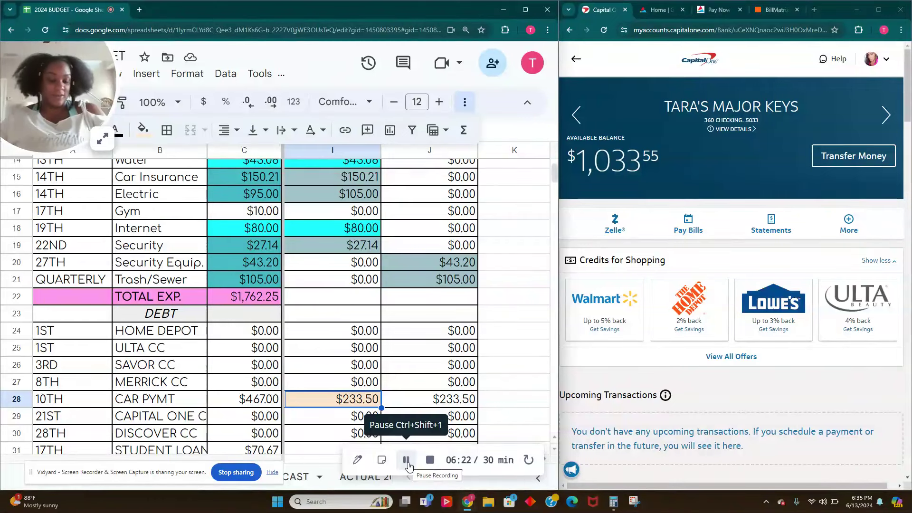
left_click(108, 141)
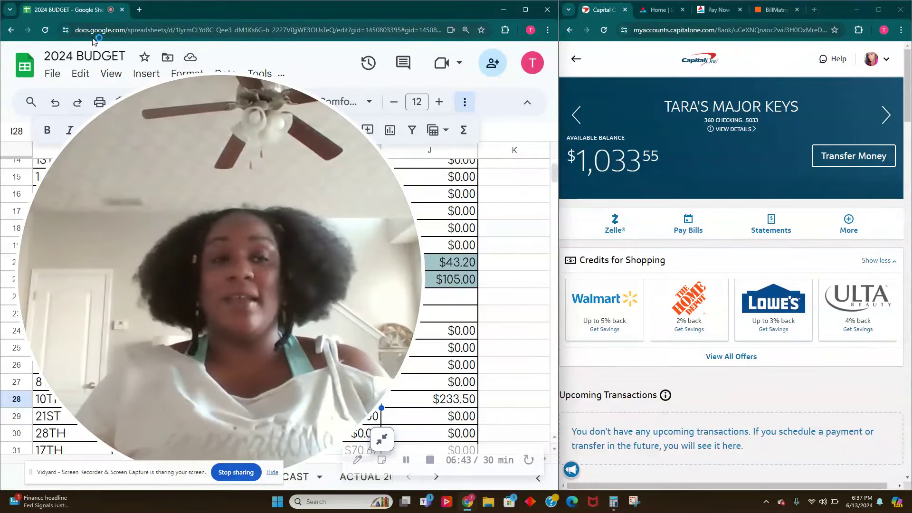
Move down past the CAPITAL ONE CC and DISCOVER CC amounts to the student loan cell.
left_click(381, 438)
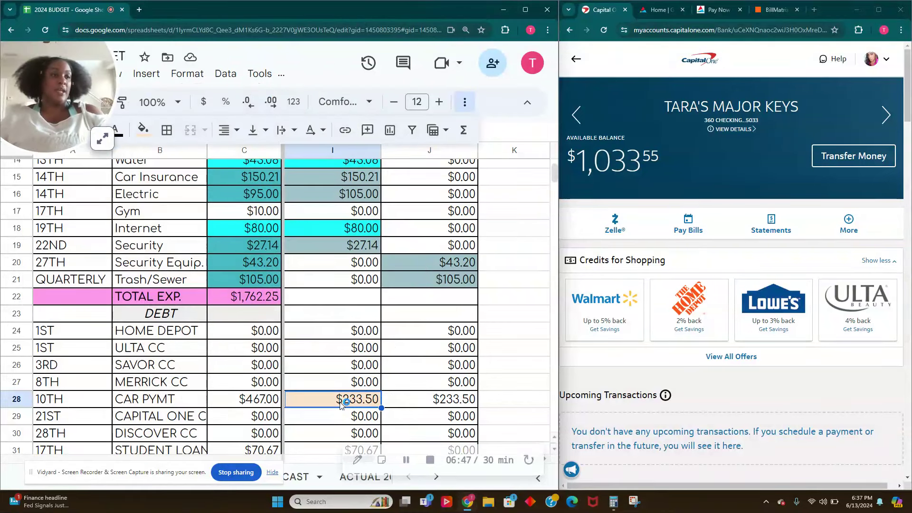
scroll(341, 406, "down", 1)
key("Down")
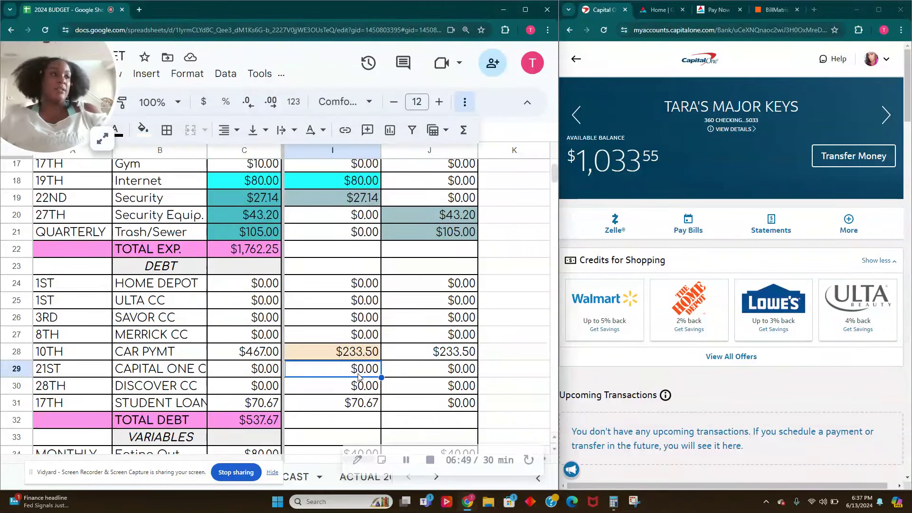
key("Down")
key("Down")
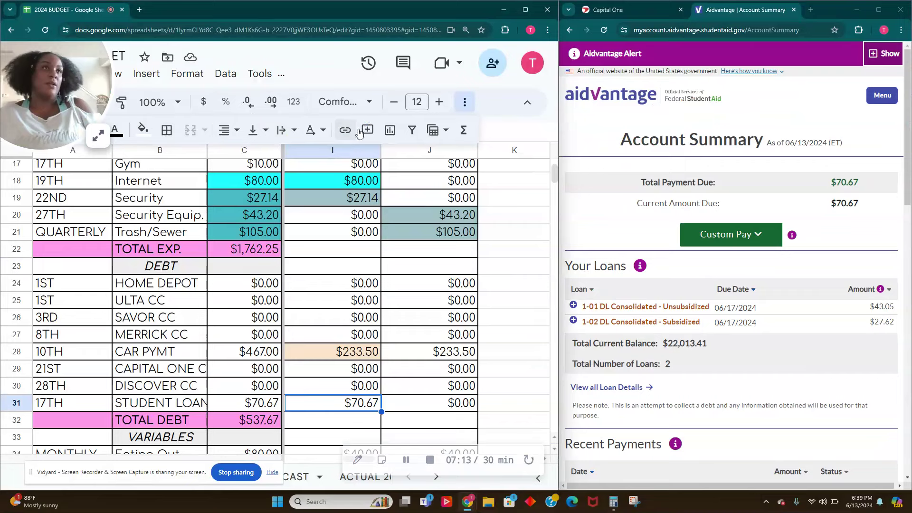
left_click(143, 128)
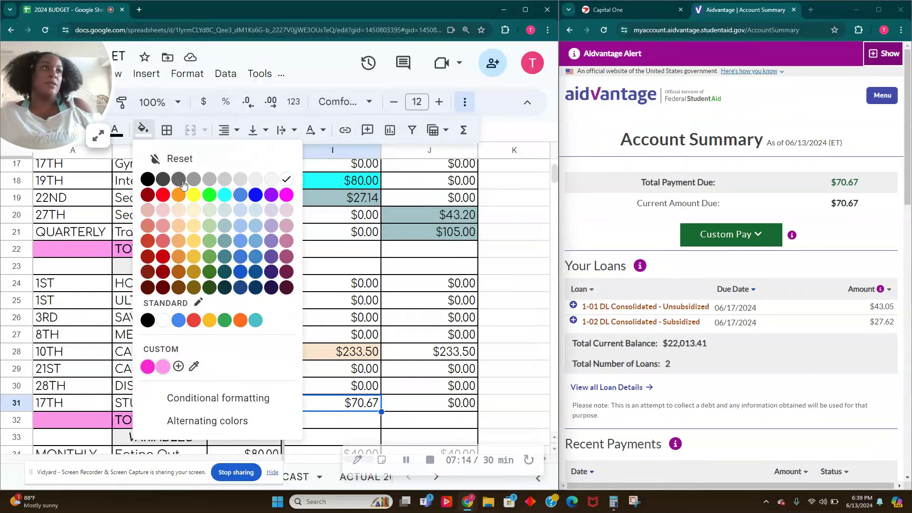
Fill the $70.67 STUDENT LOAN amount in I31 light orange.
left_click(176, 214)
left_click(311, 377)
scroll(311, 377, "down", 1)
scroll(312, 377, "down", 2)
scroll(311, 377, "down", 1)
Fill the six MONTHLY variable amounts in I34:I39 bright green.
left_click_drag(332, 264, 351, 359)
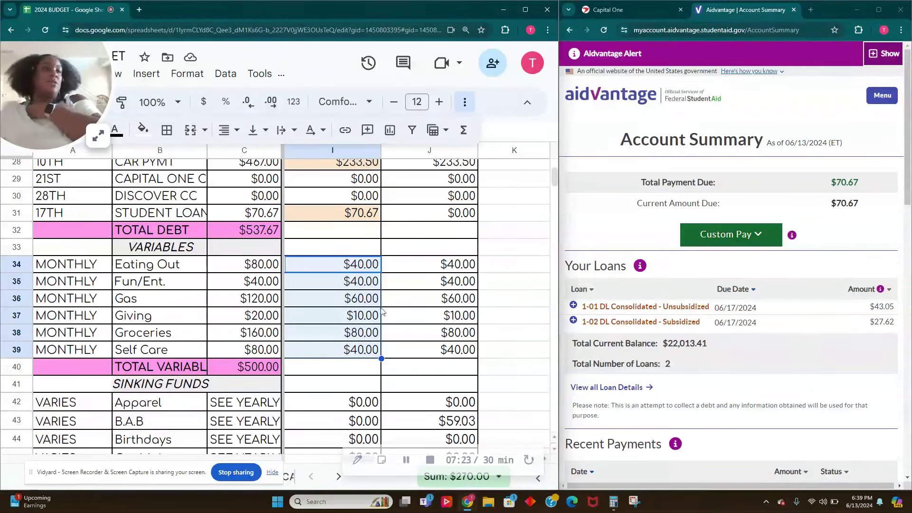
left_click(362, 271)
key("Down")
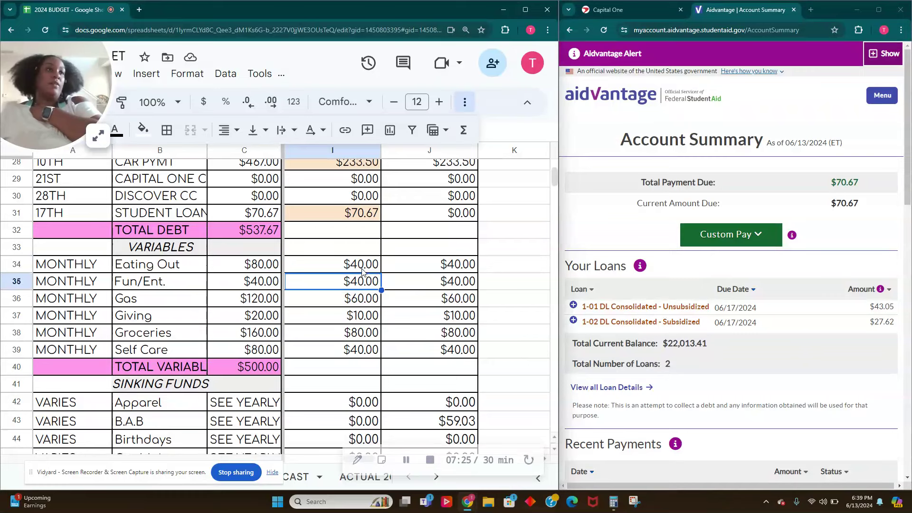
key("Down")
key("Down")
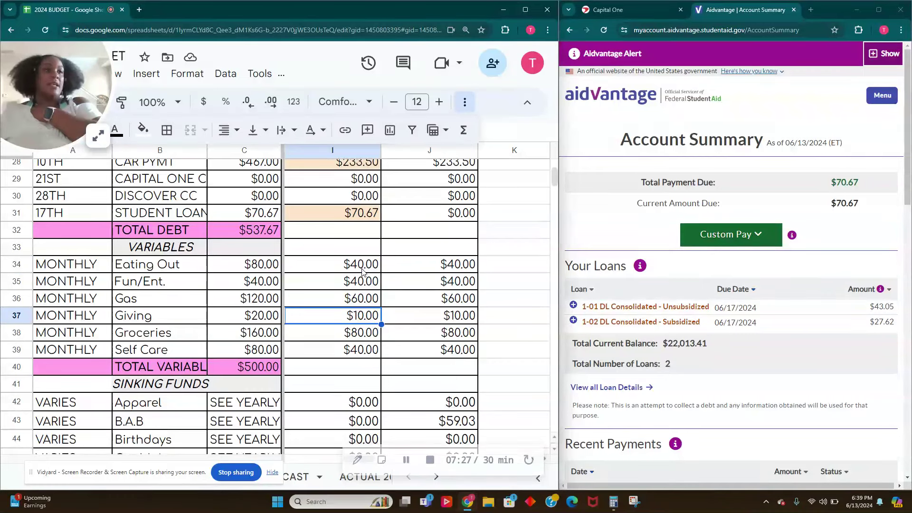
key("Down")
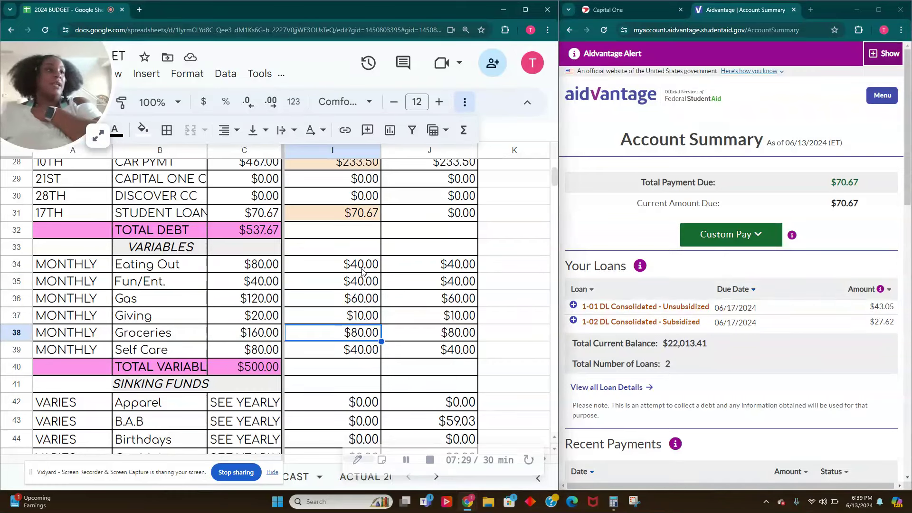
key("Down")
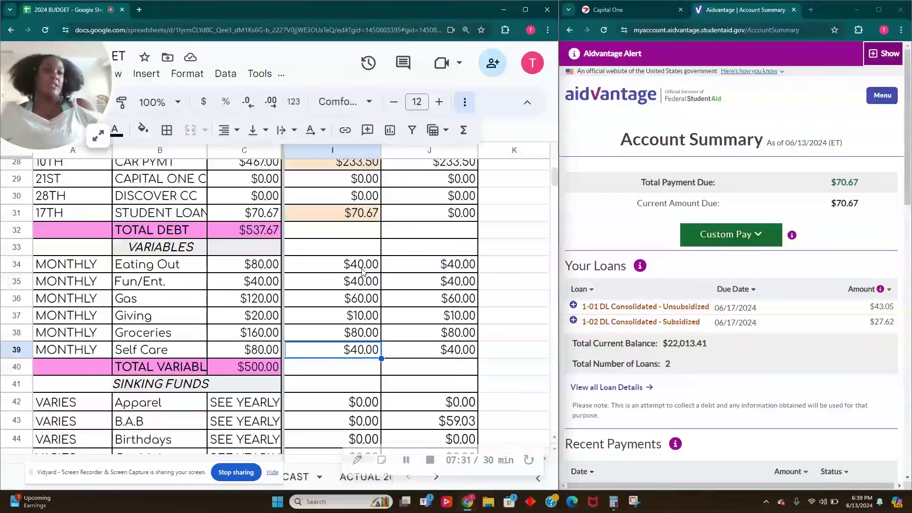
left_click_drag(366, 258, 356, 351)
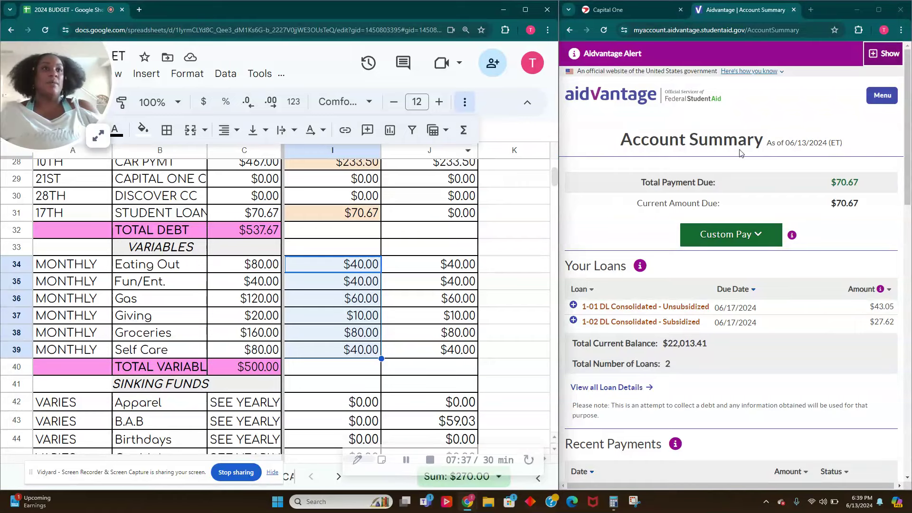
left_click(143, 129)
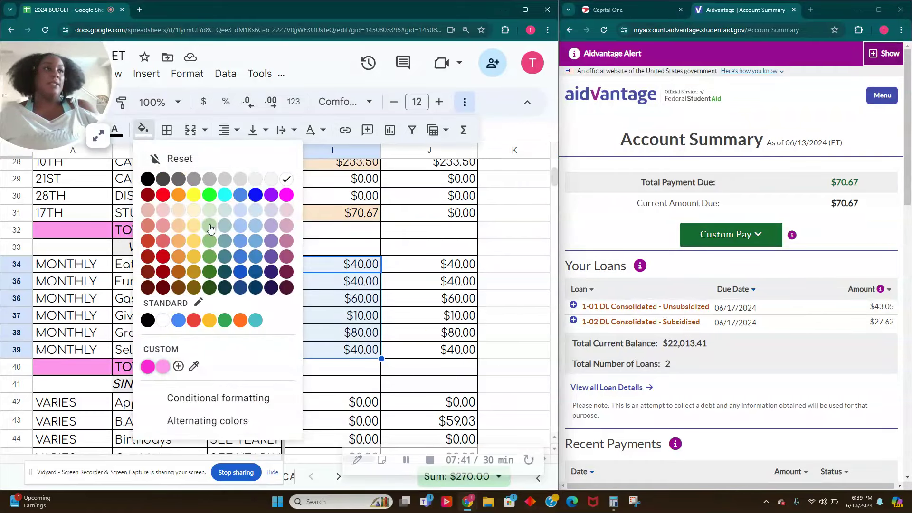
left_click(209, 196)
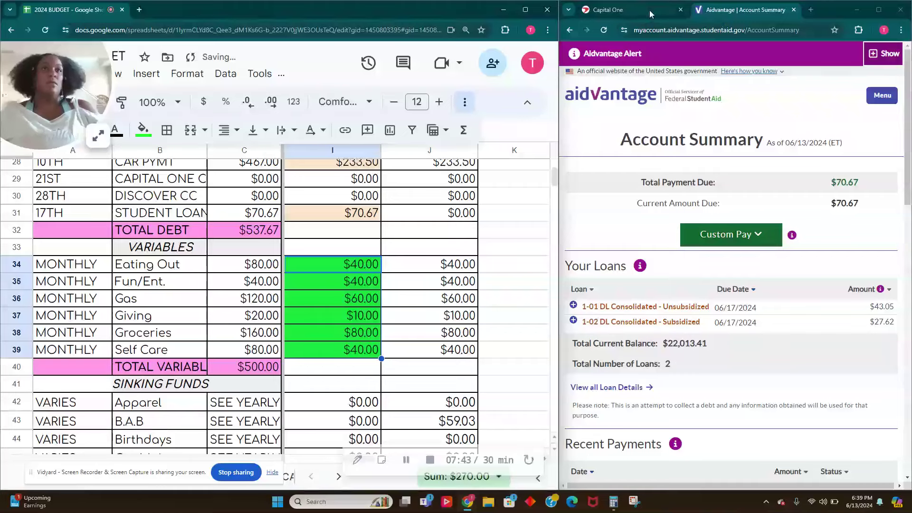
left_click(648, 11)
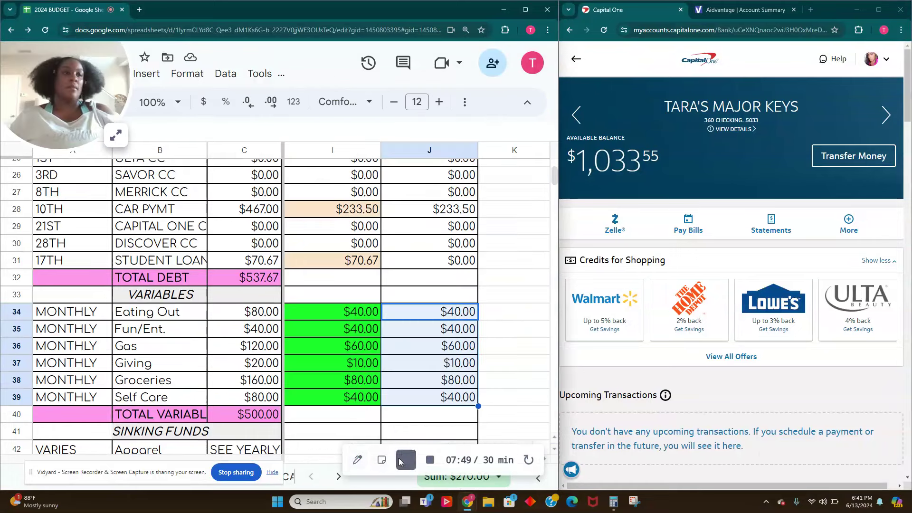
Start a transfer from checking and choose HOLD YOUR HORSES as the receiving account.
left_click(848, 157)
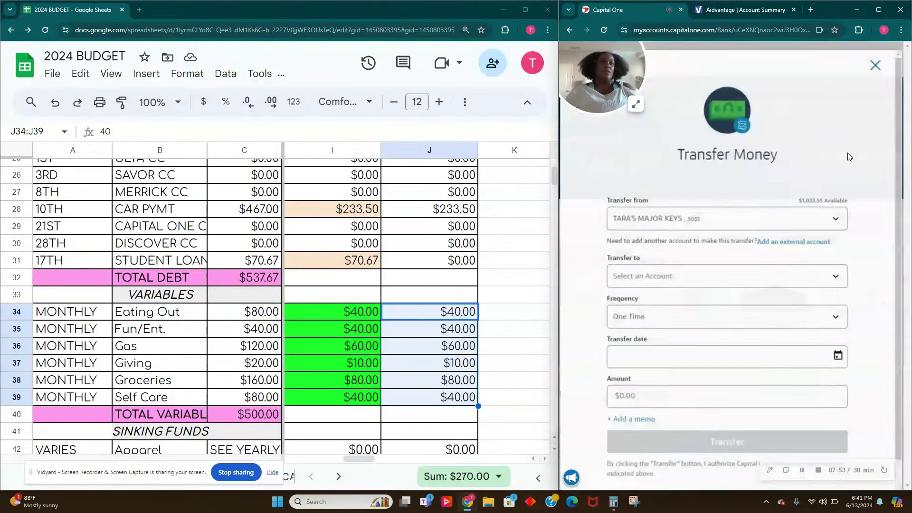
left_click(825, 278)
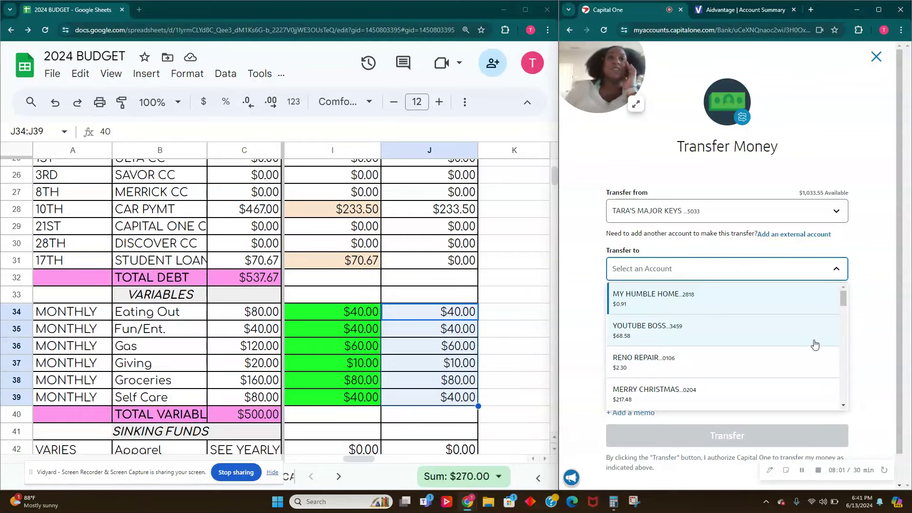
scroll(810, 348, "down", 3)
scroll(810, 348, "down", 3)
scroll(810, 348, "down", 3)
scroll(809, 349, "down", 3)
scroll(809, 351, "down", 4)
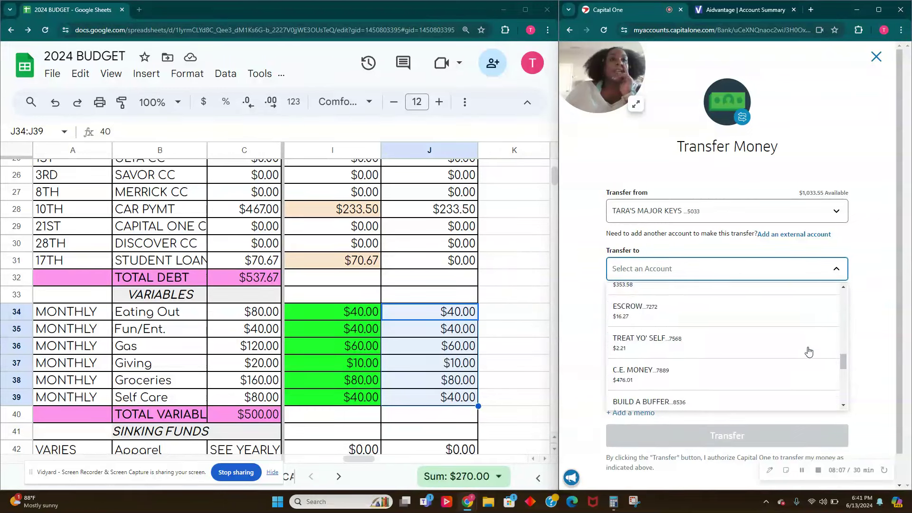
scroll(809, 351, "down", 3)
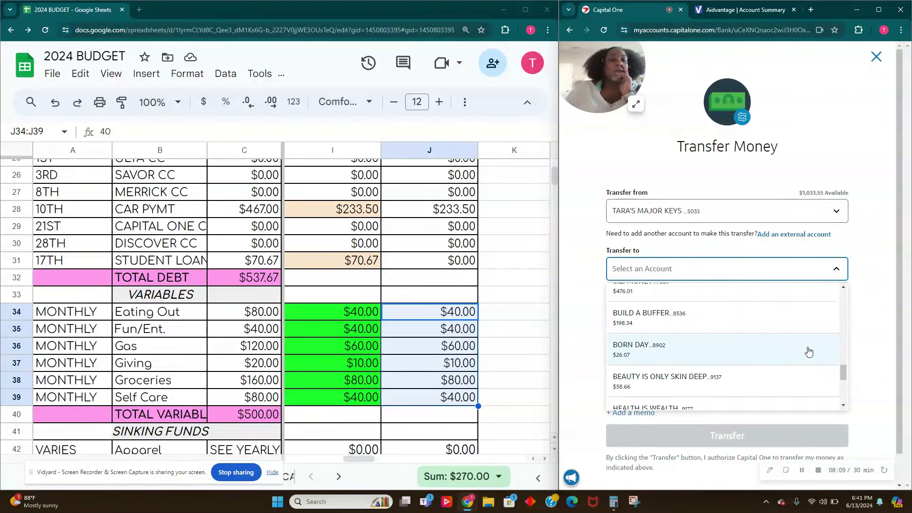
scroll(809, 351, "down", 3)
scroll(809, 351, "down", 2)
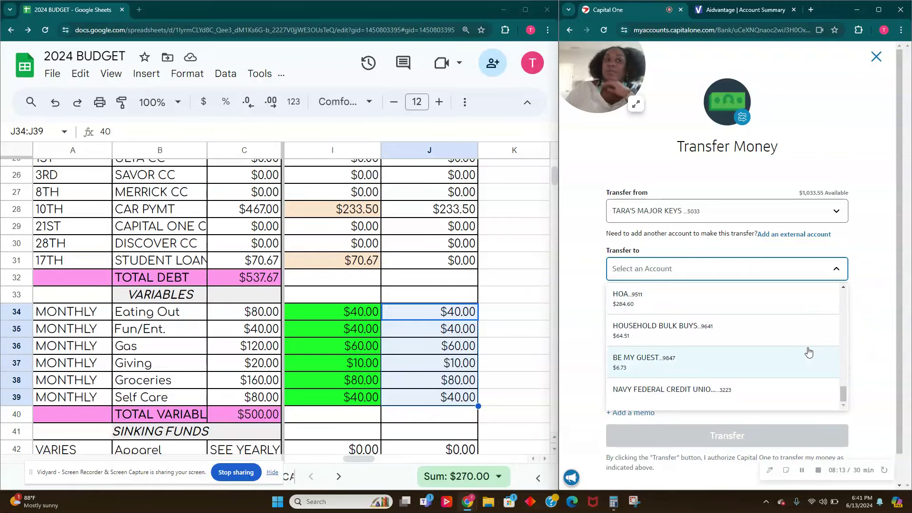
scroll(809, 351, "up", 1)
scroll(809, 352, "up", 1)
scroll(809, 352, "up", 1)
scroll(809, 352, "up", 1)
scroll(809, 352, "up", 1)
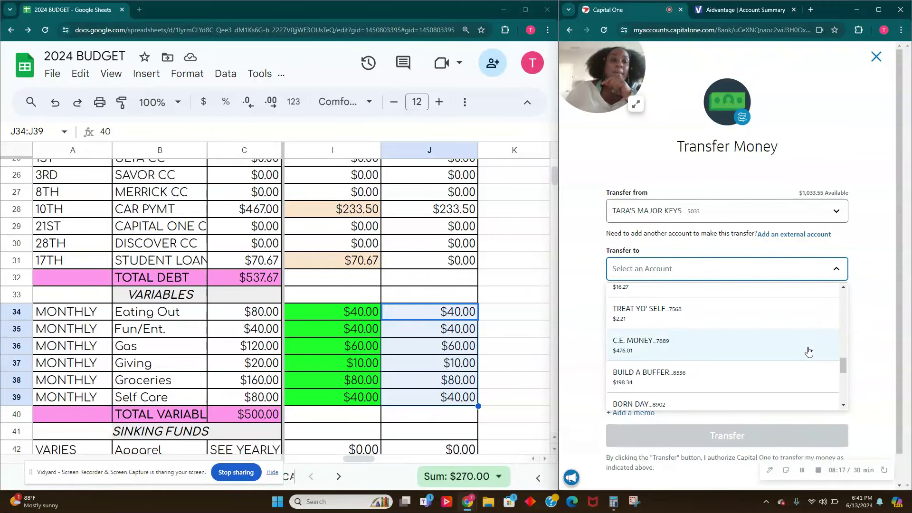
scroll(809, 351, "up", 1)
scroll(808, 352, "down", 2)
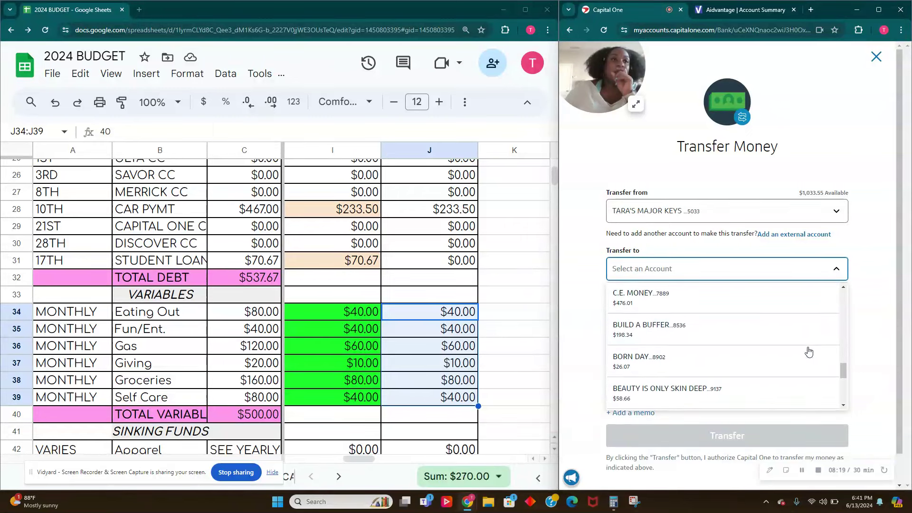
scroll(712, 328, "up", 1)
scroll(731, 341, "up", 1)
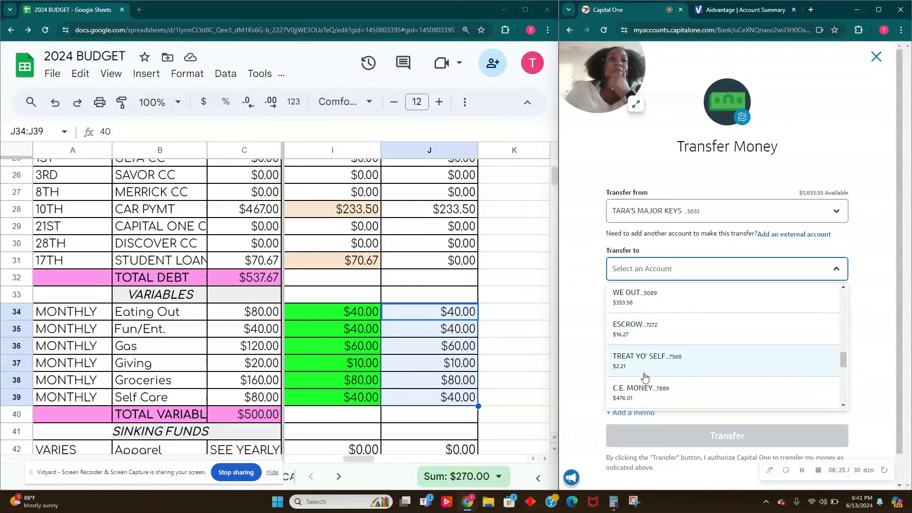
scroll(671, 370, "up", 2)
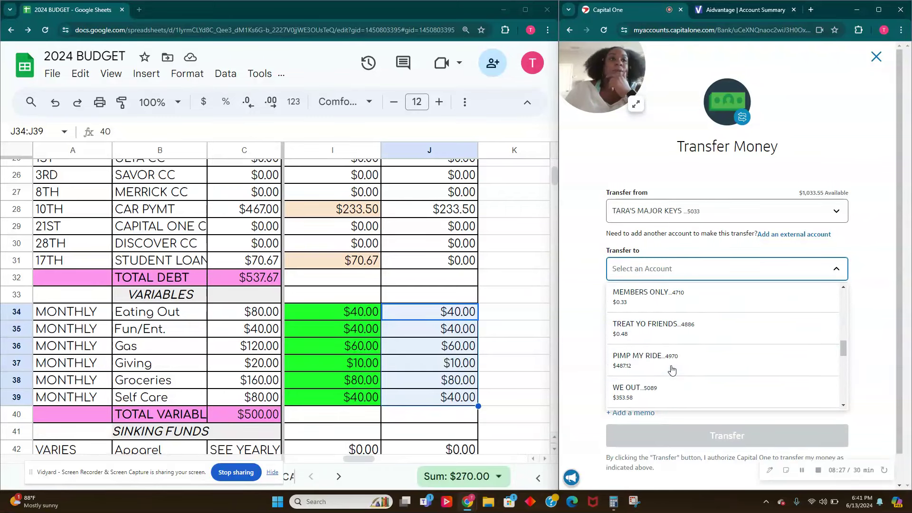
scroll(673, 373, "up", 3)
left_click(673, 374)
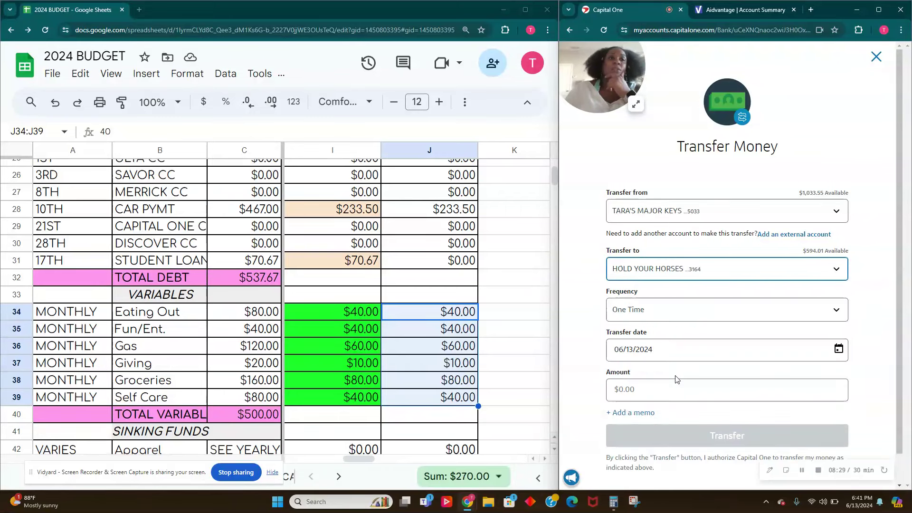
Submit a one-time $270 transfer with memo JULY 2024 CE MONEY.
left_click(735, 319)
left_click(724, 332)
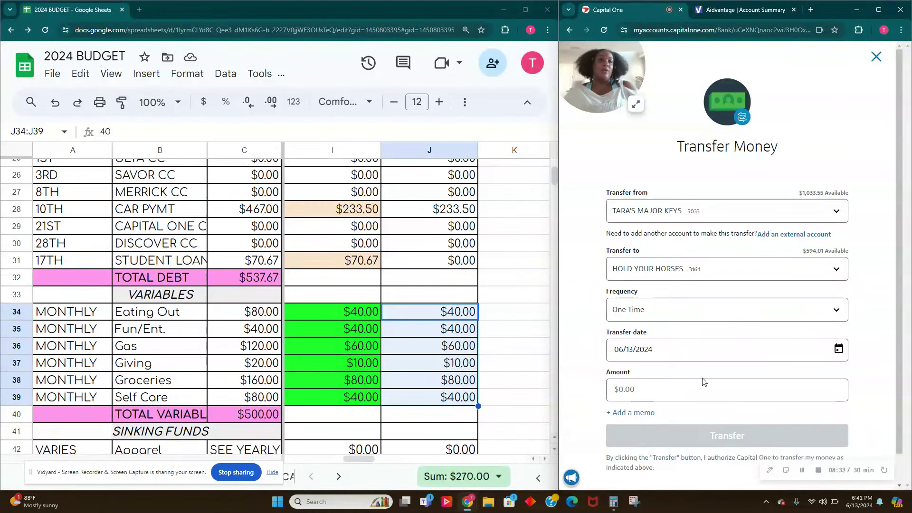
left_click(700, 390)
type("270")
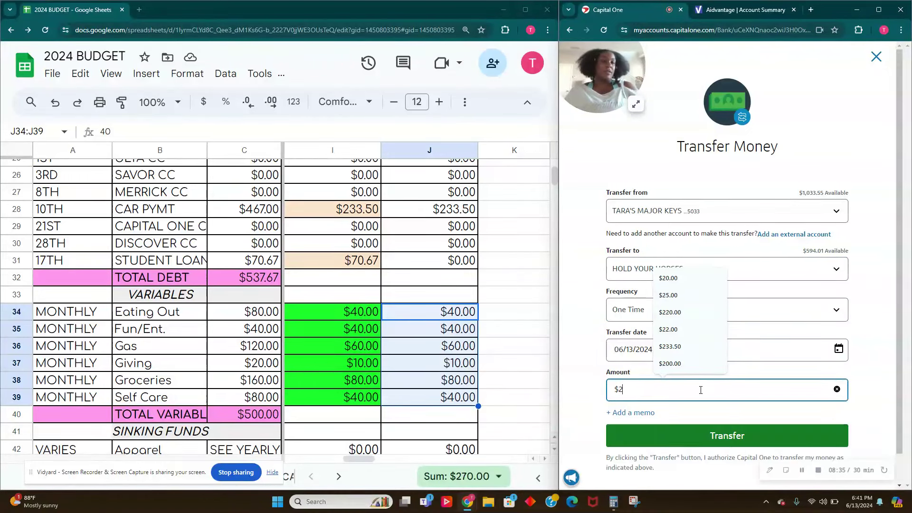
left_click(634, 412)
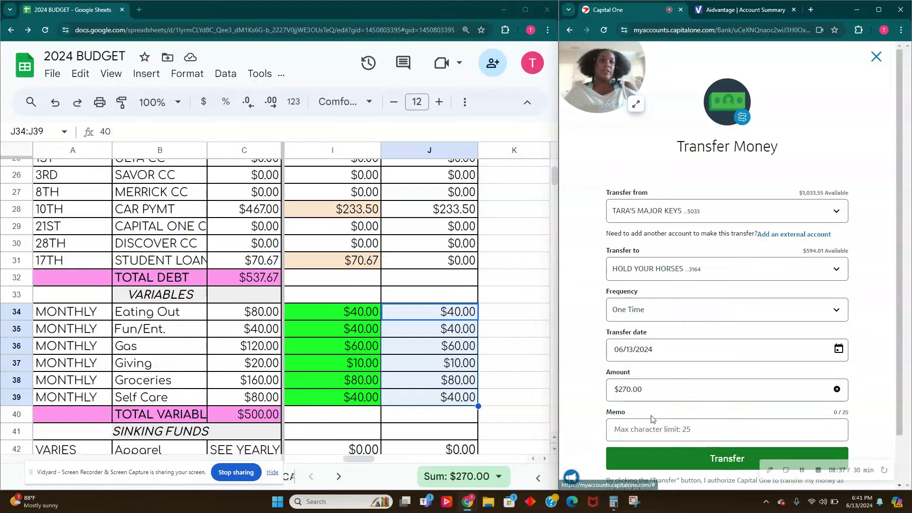
type("jun")
key("BackSpace")
key("BackSpace")
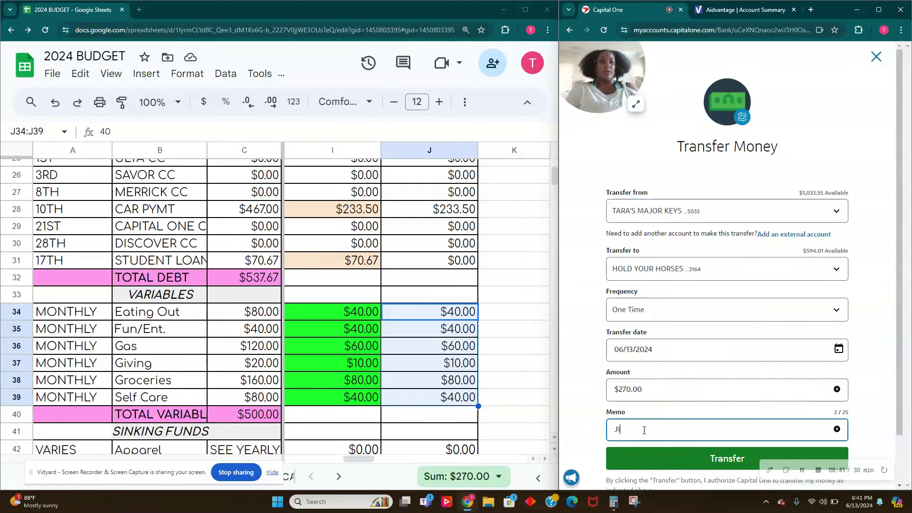
type("uly ")
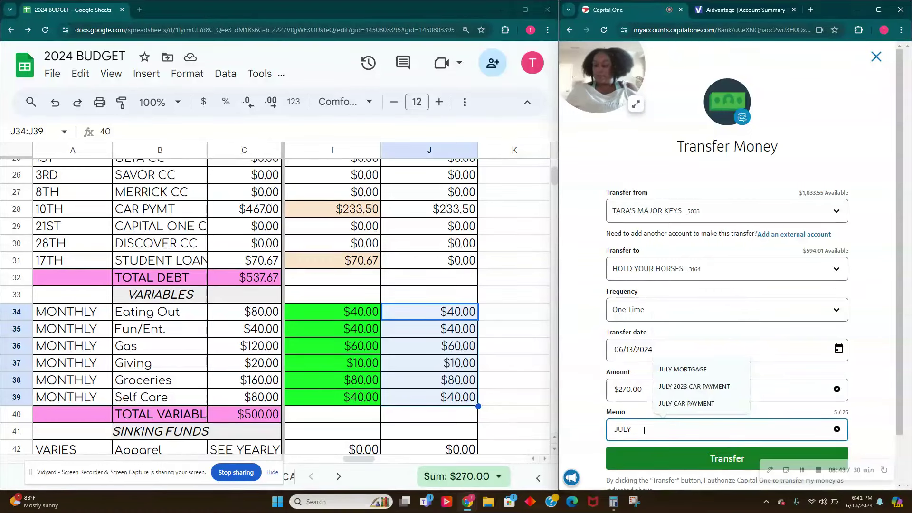
type("202")
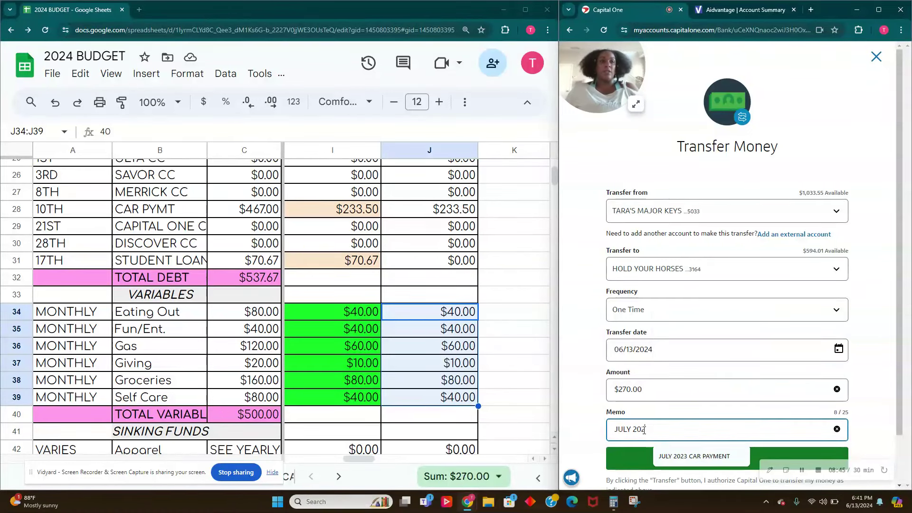
type("4 CE MONEY")
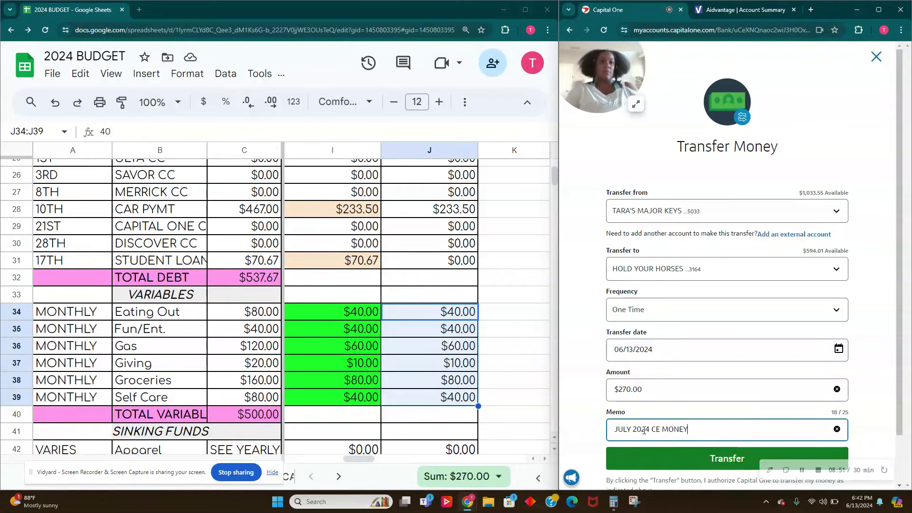
left_click(750, 461)
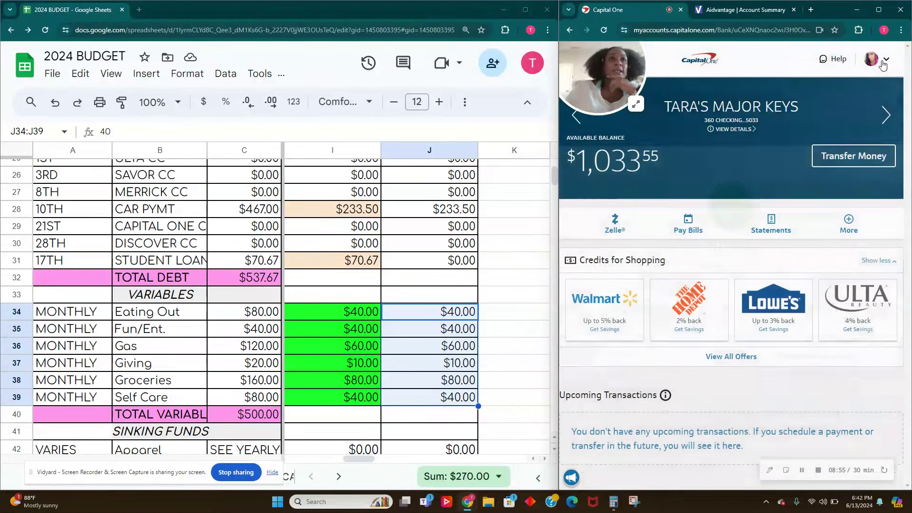
left_click(337, 397)
scroll(336, 397, "down", 3)
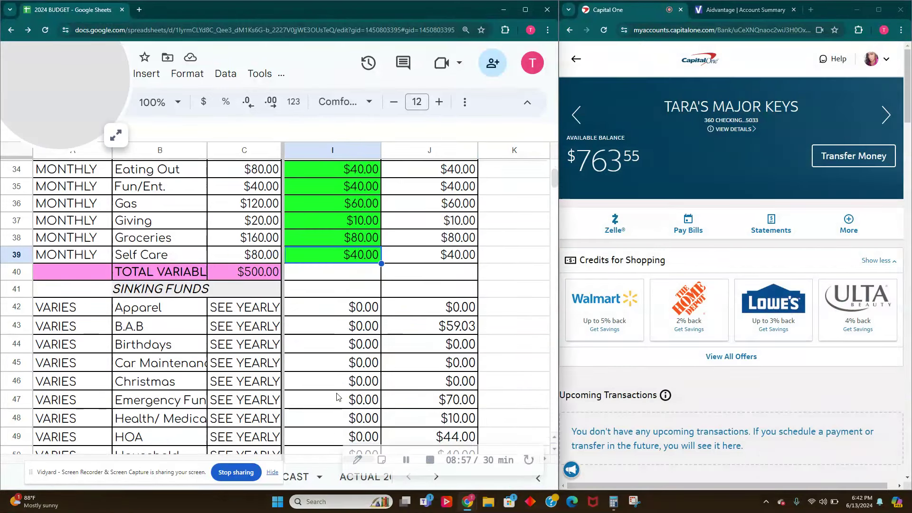
scroll(352, 333, "down", 1)
left_click(372, 260)
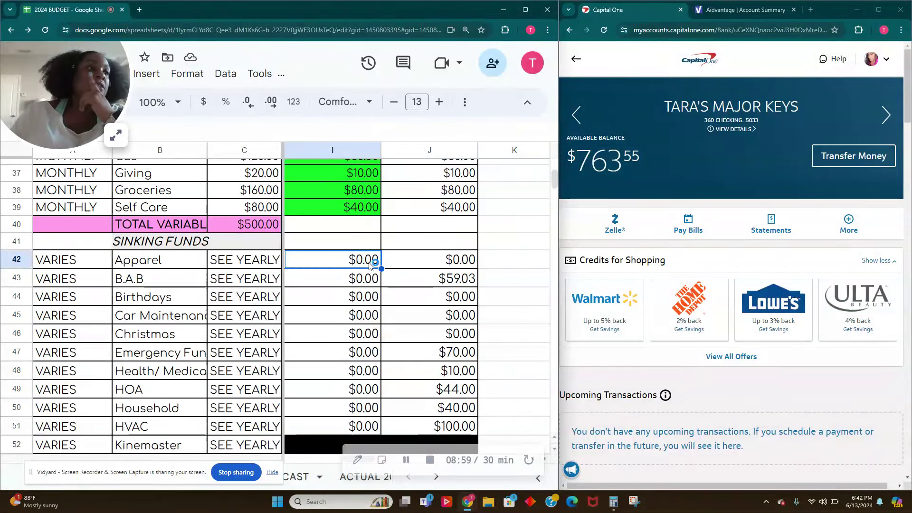
key("Down")
key("Down")
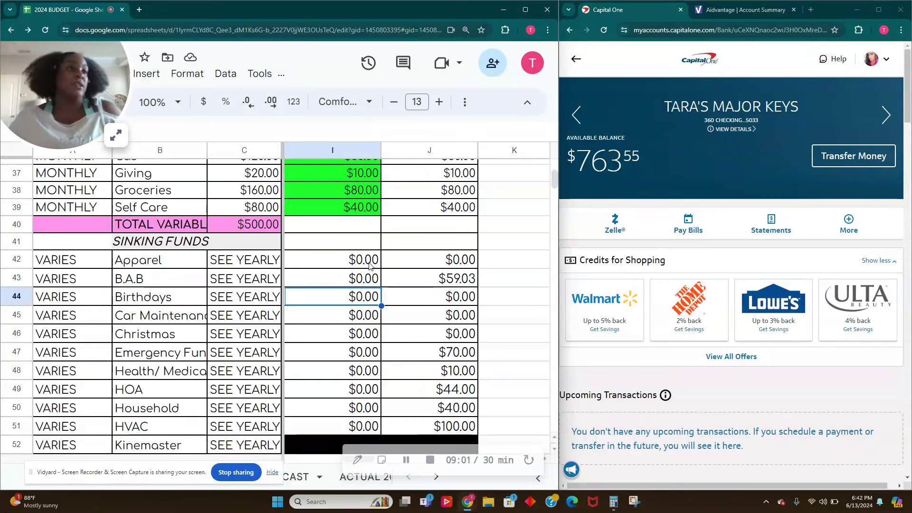
key("Down")
key("Down")
key("Down")
key("Down")
key("Down")
key("Down")
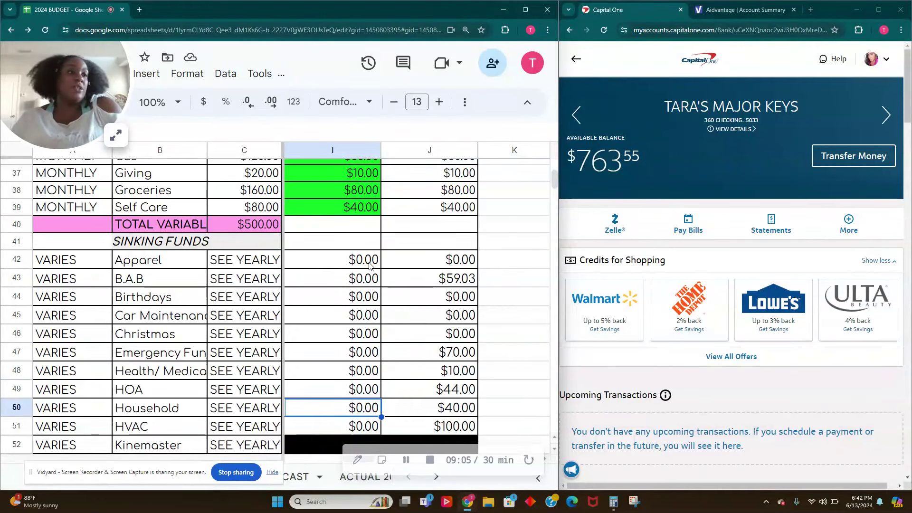
key("Down")
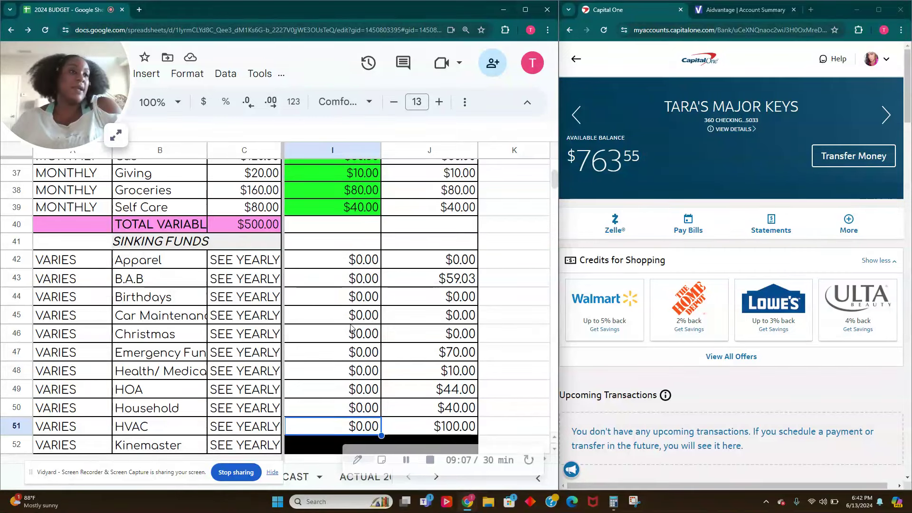
scroll(350, 337, "down", 3)
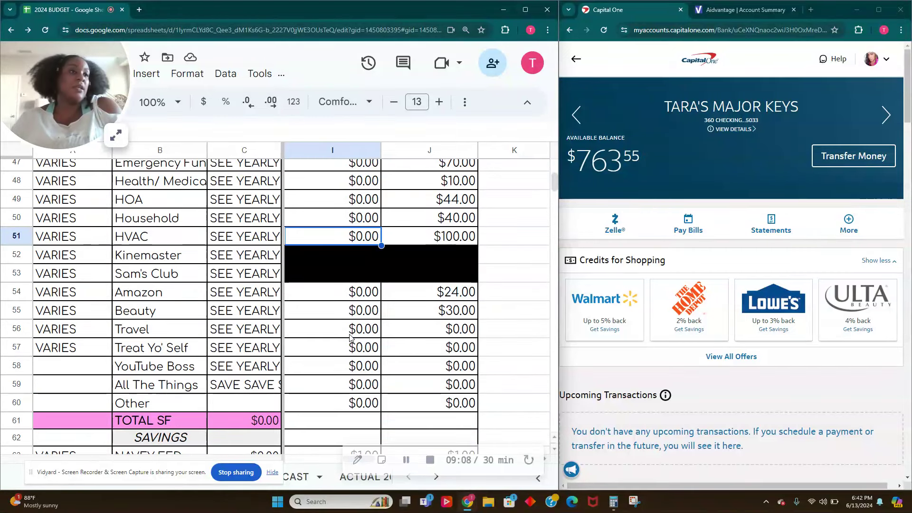
left_click(348, 298)
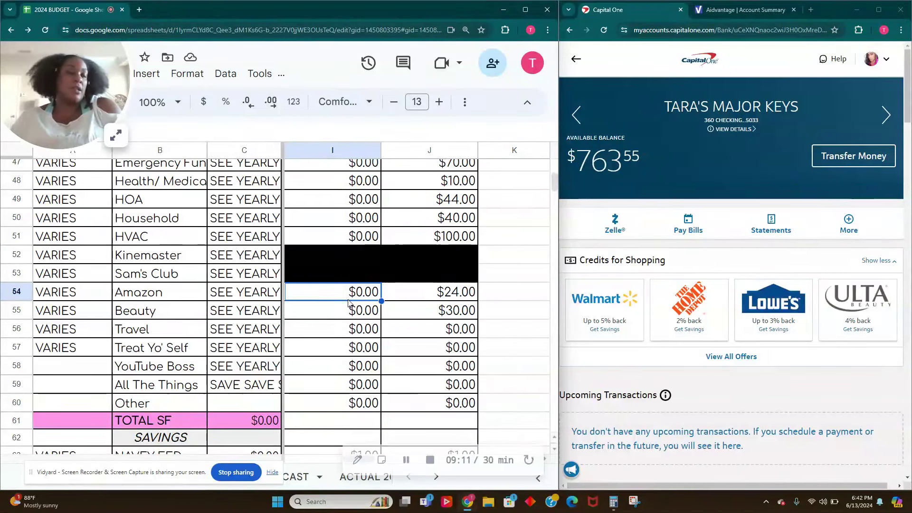
left_click(349, 304)
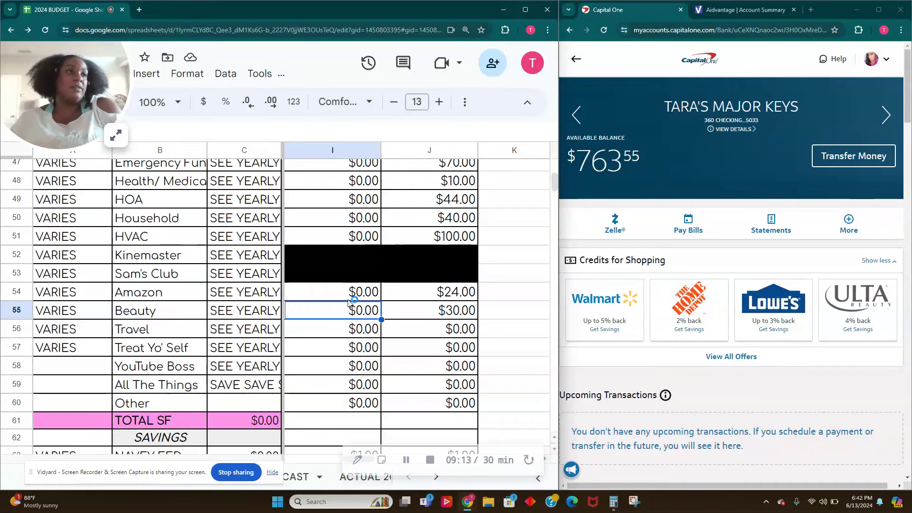
key("Down")
key("Down")
key("Down")
key("Down")
key("Down")
key("Down")
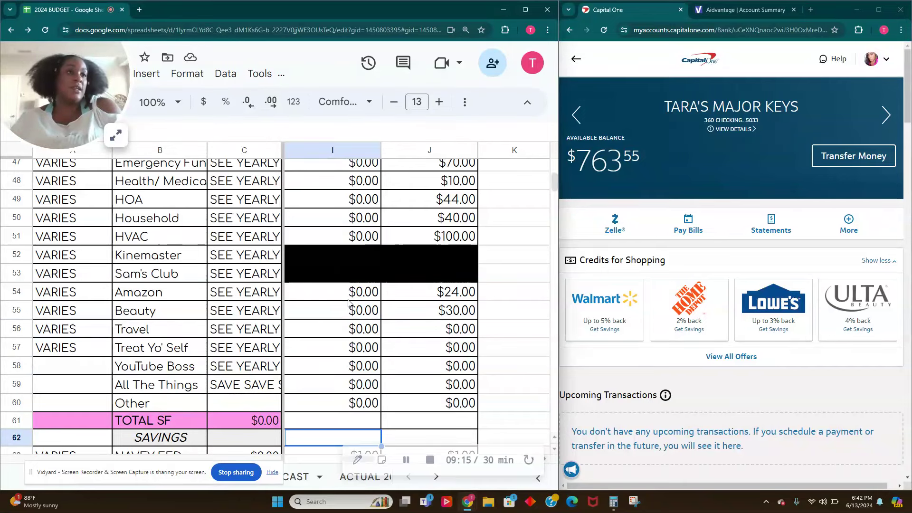
key("Down")
key("Down")
scroll(346, 384, "down", 2)
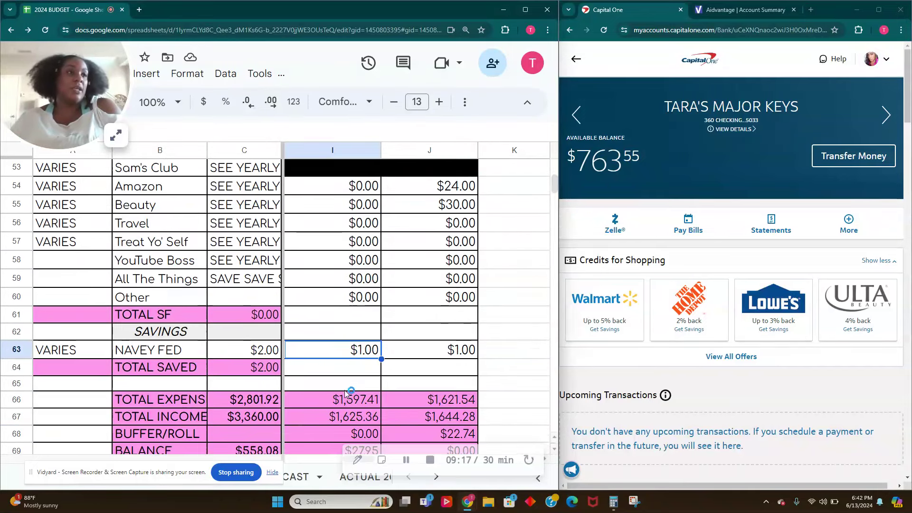
left_click(597, 256)
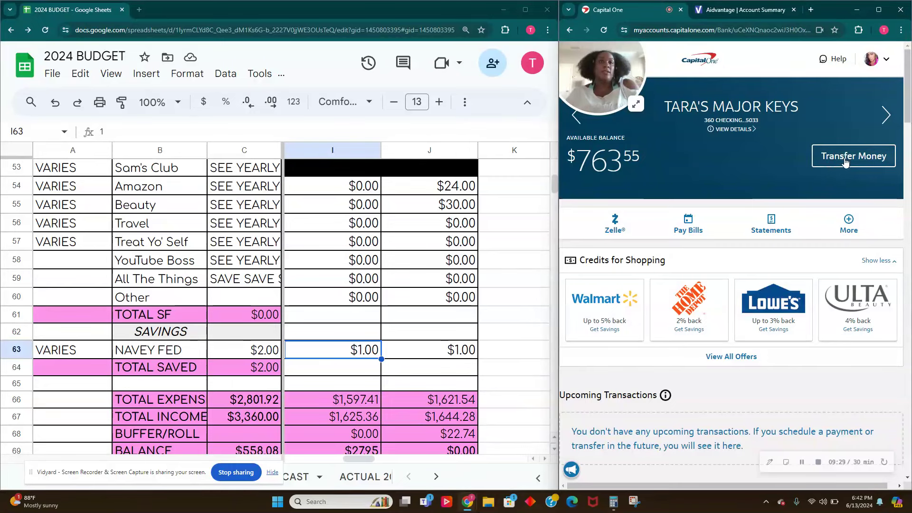
Browse the receiving-account list, then cancel the transfer back to the account summary.
left_click(844, 162)
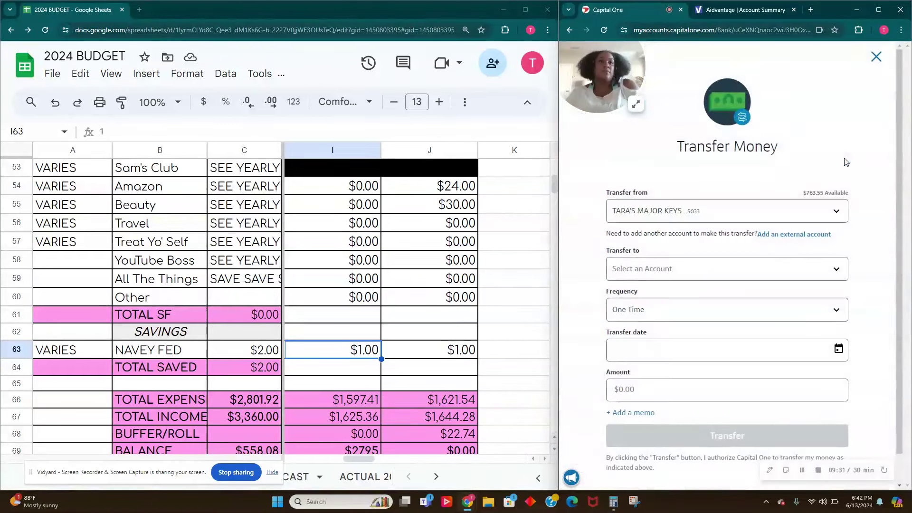
left_click(637, 271)
scroll(685, 338, "down", 5)
scroll(686, 338, "down", 5)
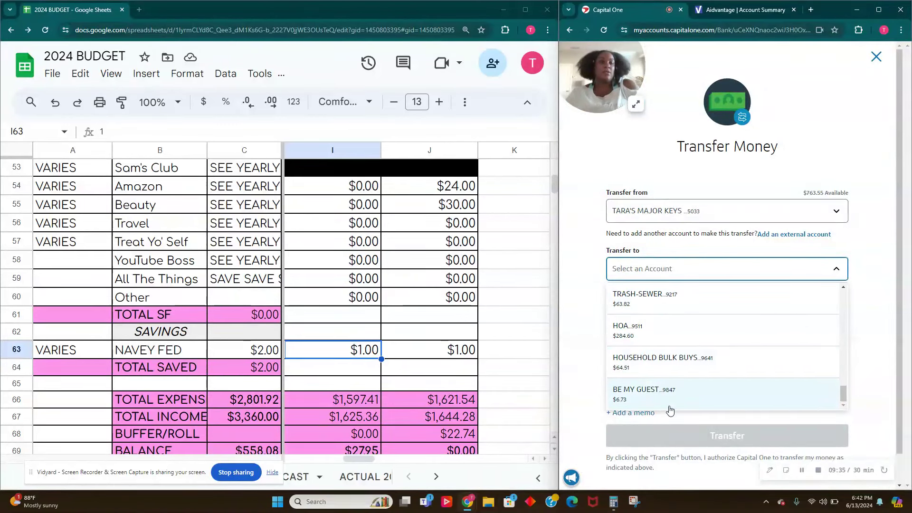
scroll(670, 409, "up", 2)
scroll(671, 410, "down", 2)
scroll(672, 404, "up", 2)
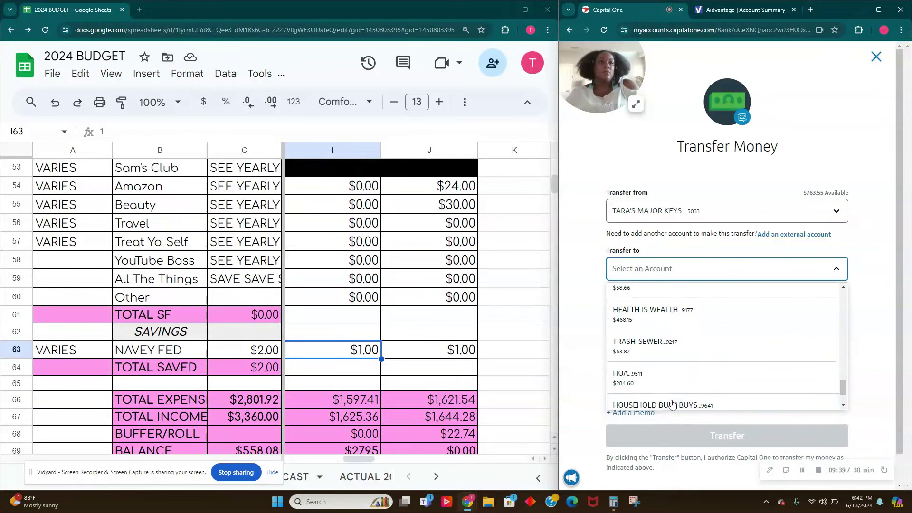
scroll(672, 405, "up", 3)
scroll(672, 404, "up", 1)
scroll(672, 404, "up", 2)
scroll(672, 404, "up", 2)
scroll(671, 404, "up", 1)
scroll(671, 404, "up", 2)
scroll(671, 405, "up", 1)
scroll(671, 404, "up", 2)
scroll(672, 404, "up", 2)
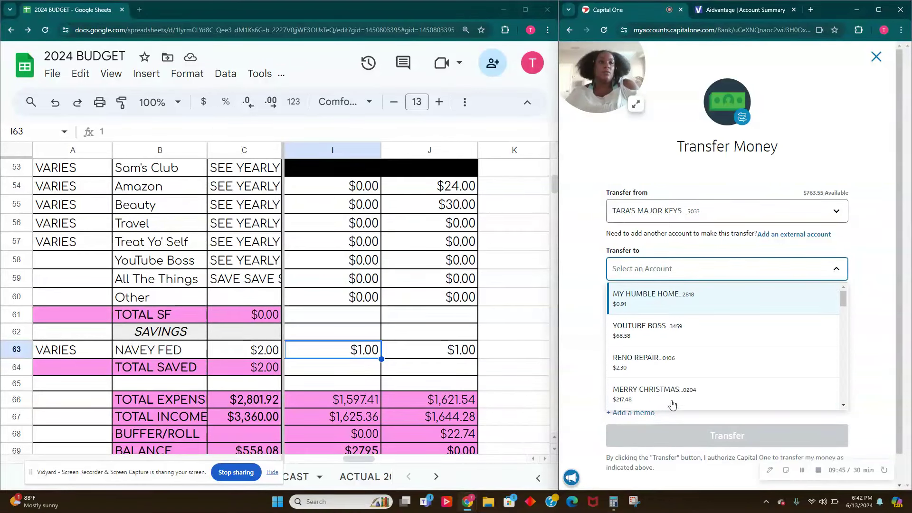
scroll(694, 343, "down", 5)
scroll(694, 343, "down", 3)
scroll(694, 345, "down", 3)
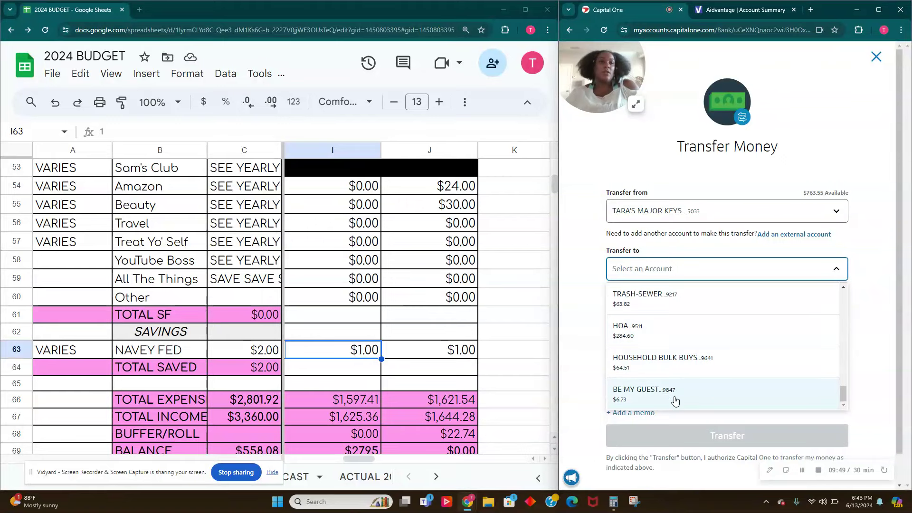
left_click(855, 354)
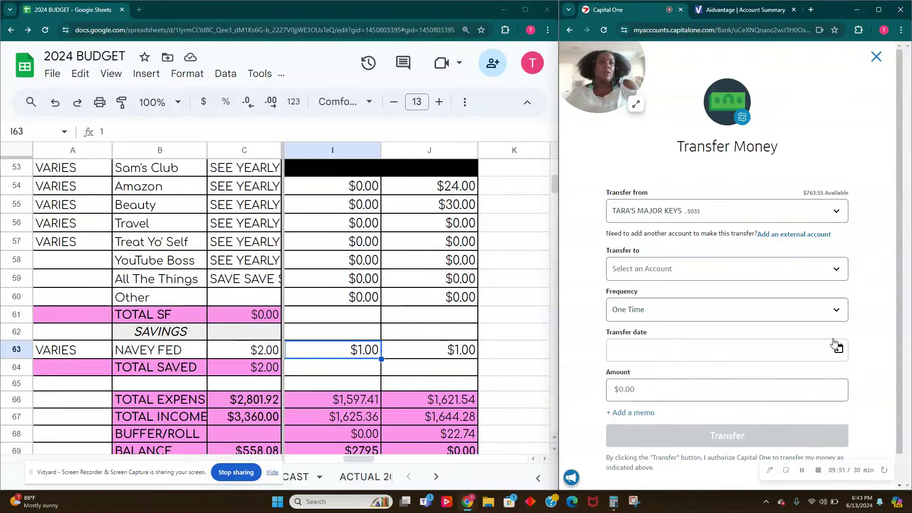
left_click(876, 57)
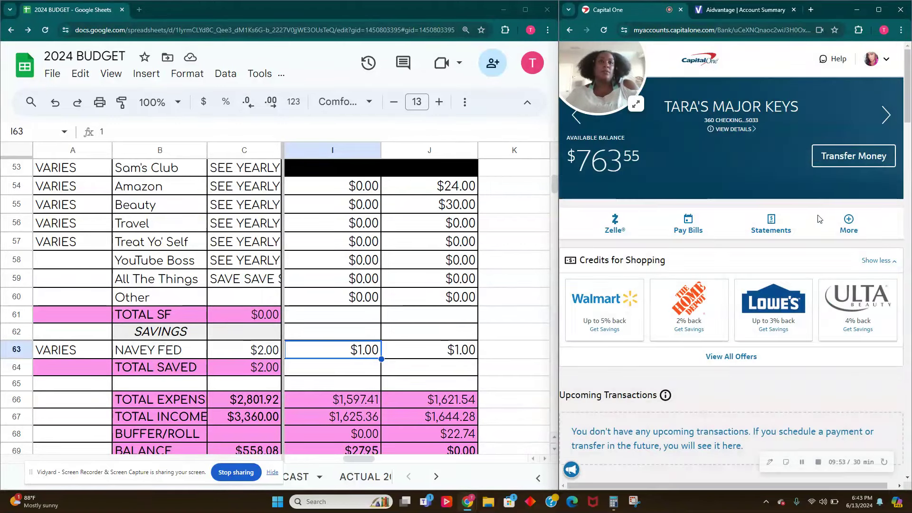
Send a one-time $1.00 transfer to Navy Federal Credit Union, memo NAVY FED, and dismiss the confirmation.
left_click(839, 157)
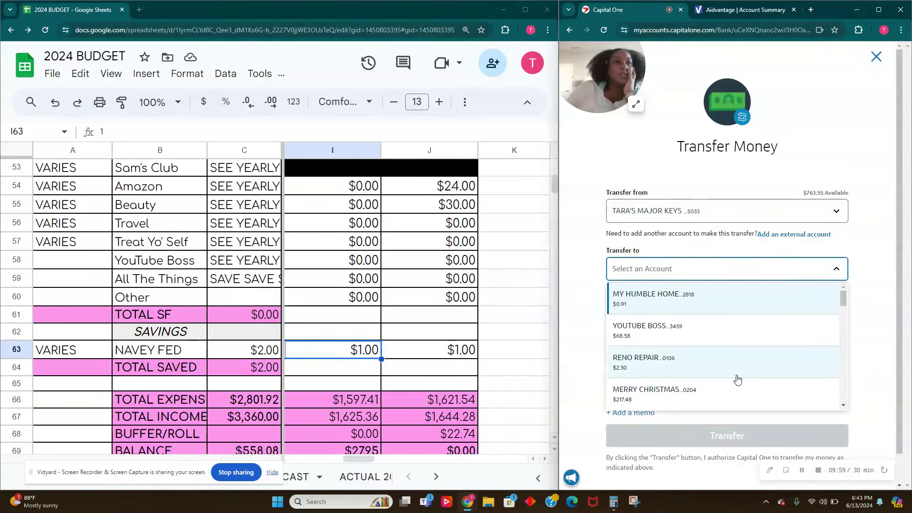
scroll(737, 379, "down", 3)
scroll(743, 366, "down", 3)
scroll(742, 367, "down", 3)
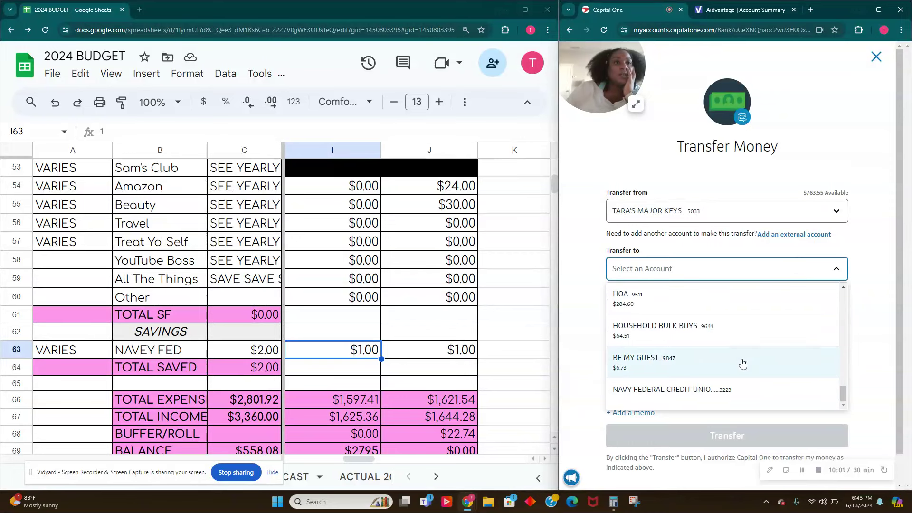
left_click(746, 390)
left_click(729, 390)
type("1")
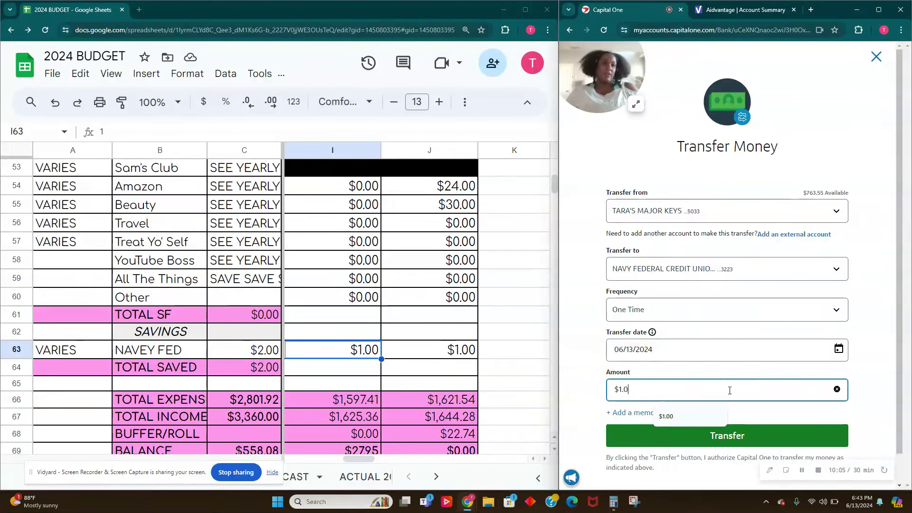
left_click(646, 413)
left_click(645, 430)
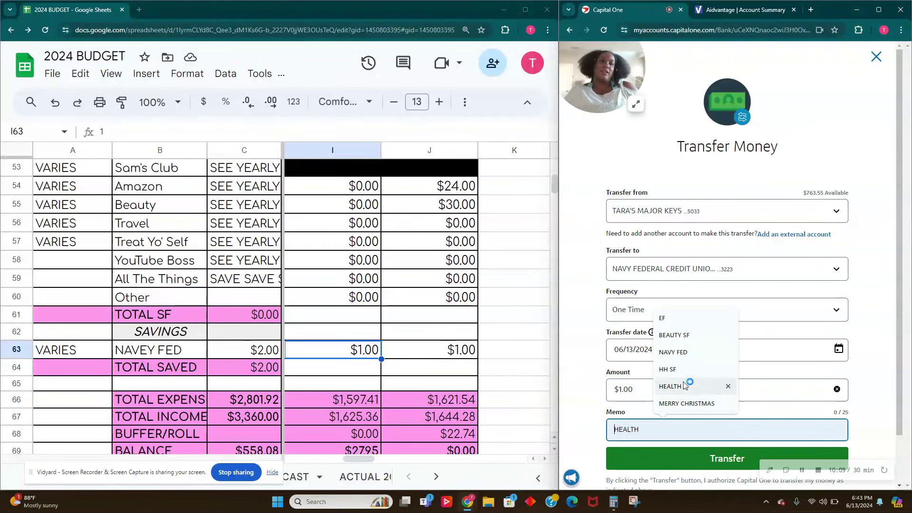
left_click(673, 352)
left_click(678, 466)
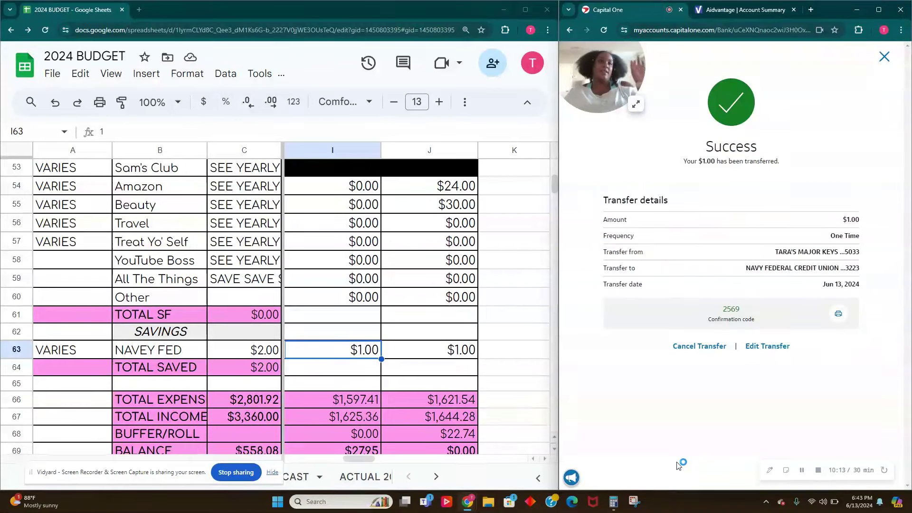
left_click(884, 57)
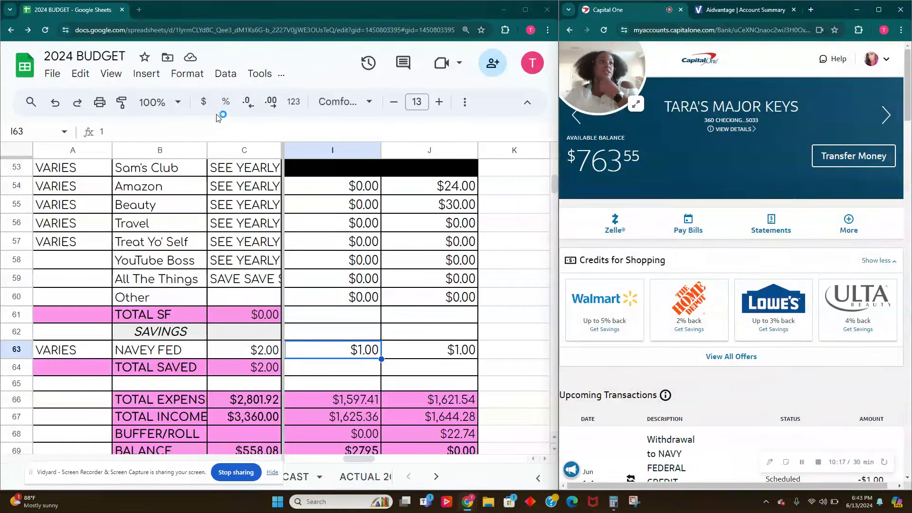
Fill the $1.00 NAVY FED savings amount in I63 light peach.
left_click(464, 102)
left_click(143, 128)
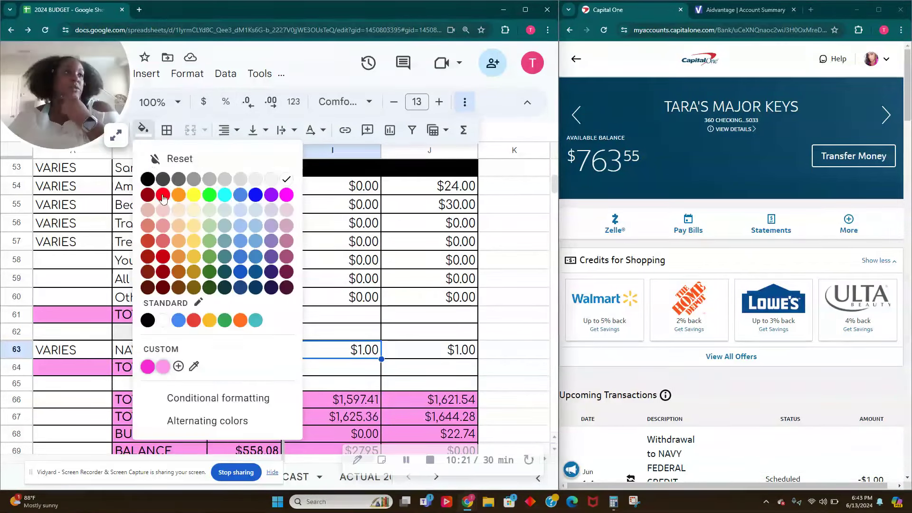
left_click(184, 211)
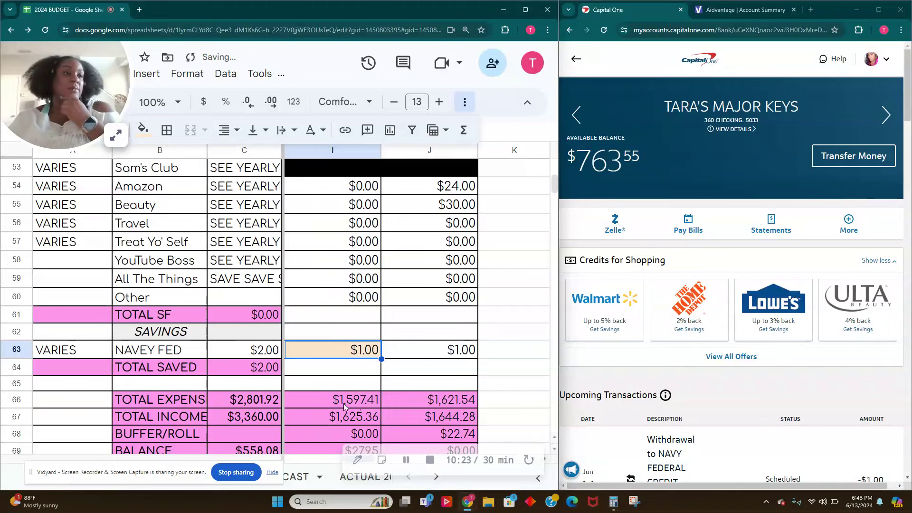
Enter $27.95 as the BUFFER/ROLL amount in I68.
scroll(339, 382, "down", 3)
left_click(365, 315)
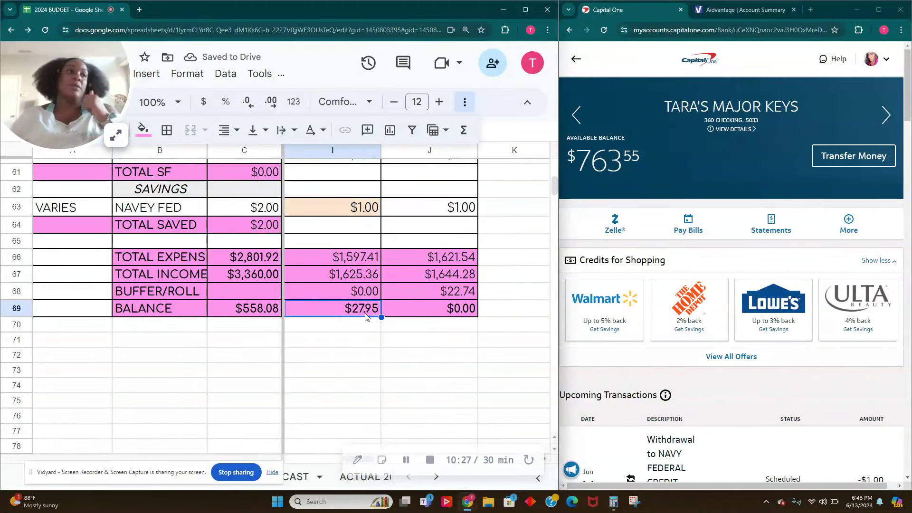
left_click(373, 295)
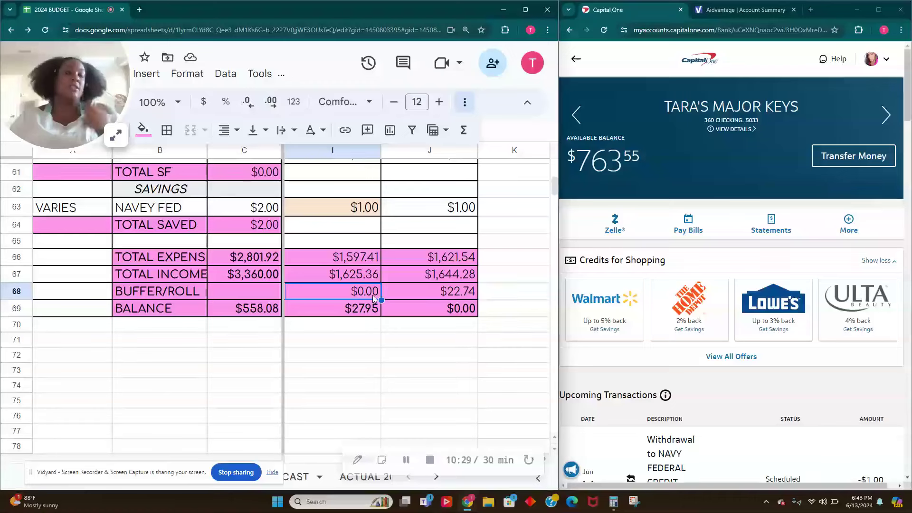
type("27.95")
key("Tab")
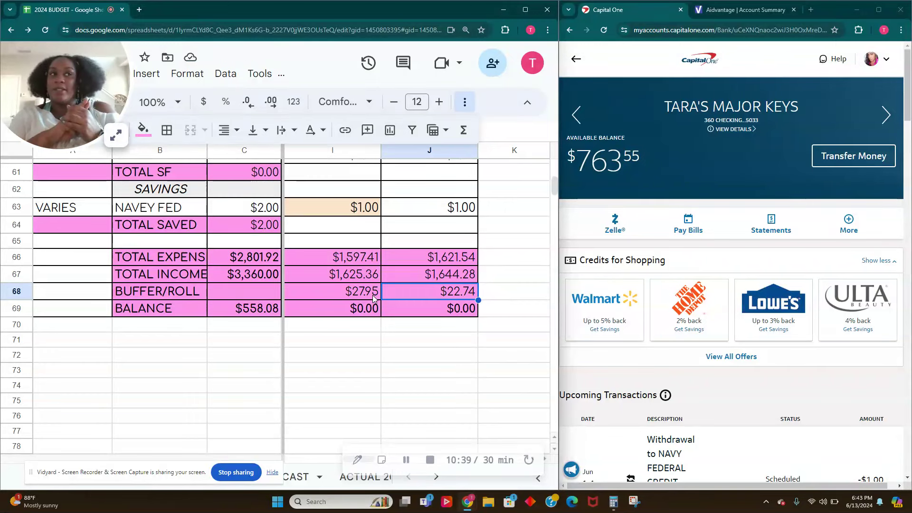
left_click(372, 295)
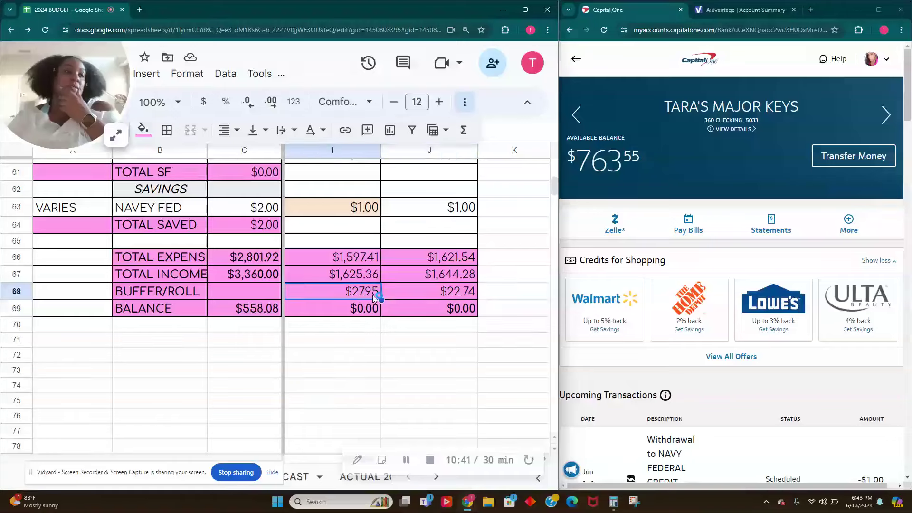
Check that the column balances to $0.00 against $1,625.36 total income, then launch Calculator.
scroll(361, 300, "up", 3)
scroll(361, 300, "up", 3)
scroll(362, 302, "up", 4)
scroll(363, 304, "up", 5)
scroll(363, 305, "up", 4)
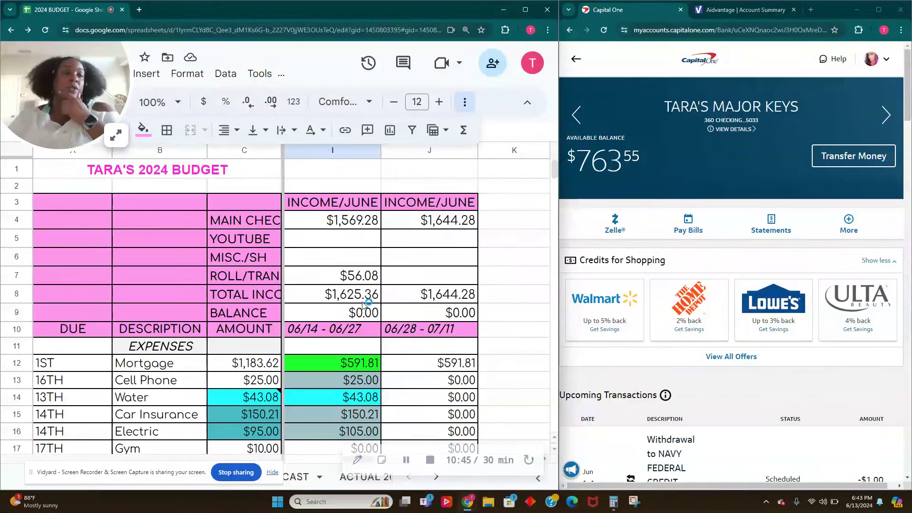
scroll(363, 304, "down", 2)
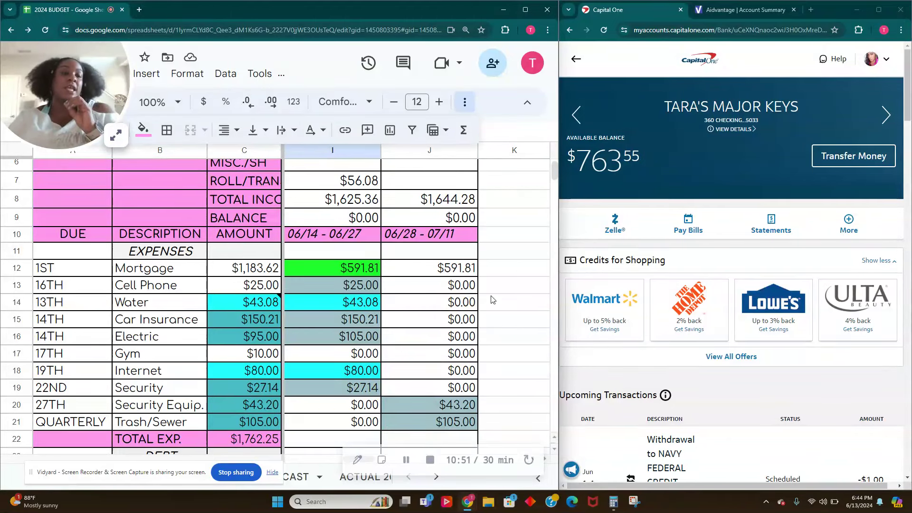
left_click(613, 501)
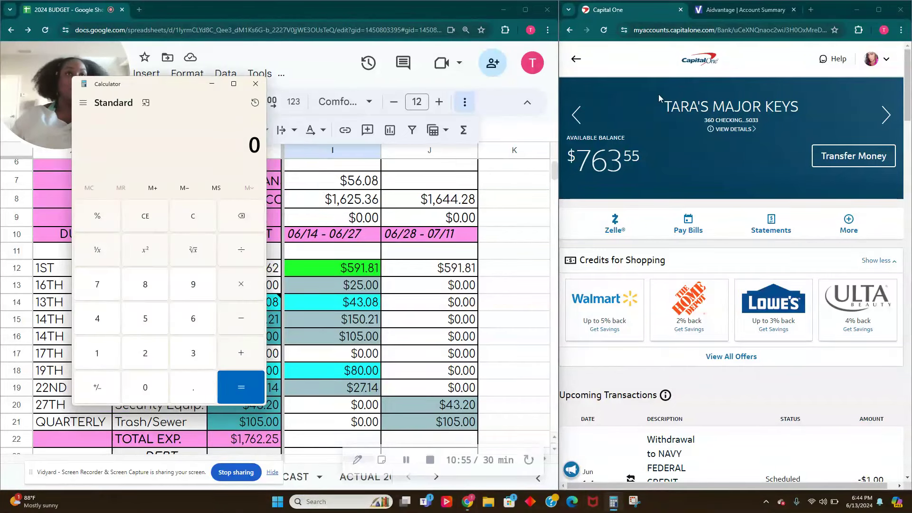
Make a first Calculator pass summing the paid amounts 43.08, 150.21, 105, 80, 27.14, 233.50 and 70.67.
left_click_drag(180, 84, 703, 87)
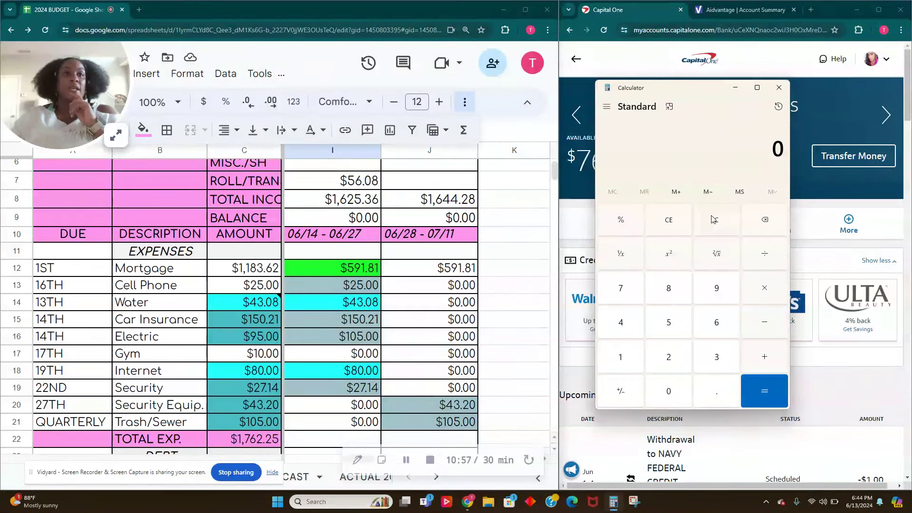
left_click(298, 280)
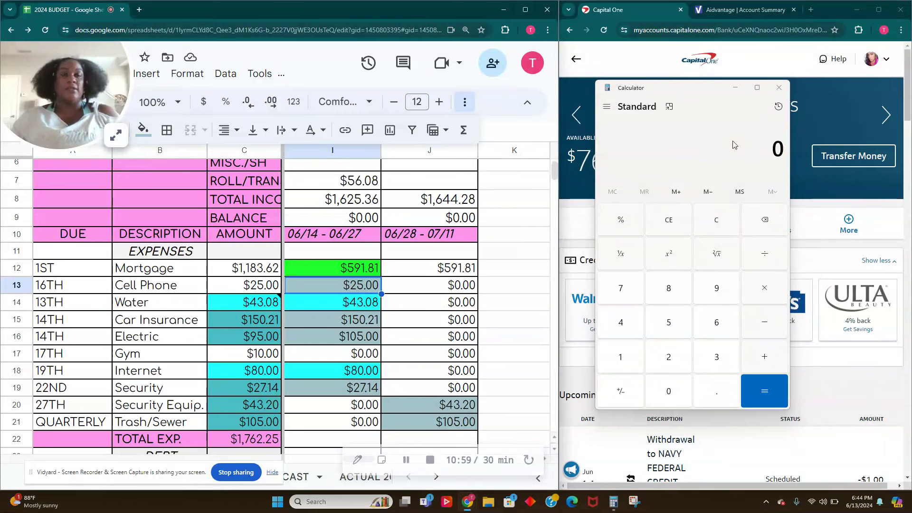
left_click(732, 152)
type("5")
type("+43.08+150.21+105+80+27.14")
type("+")
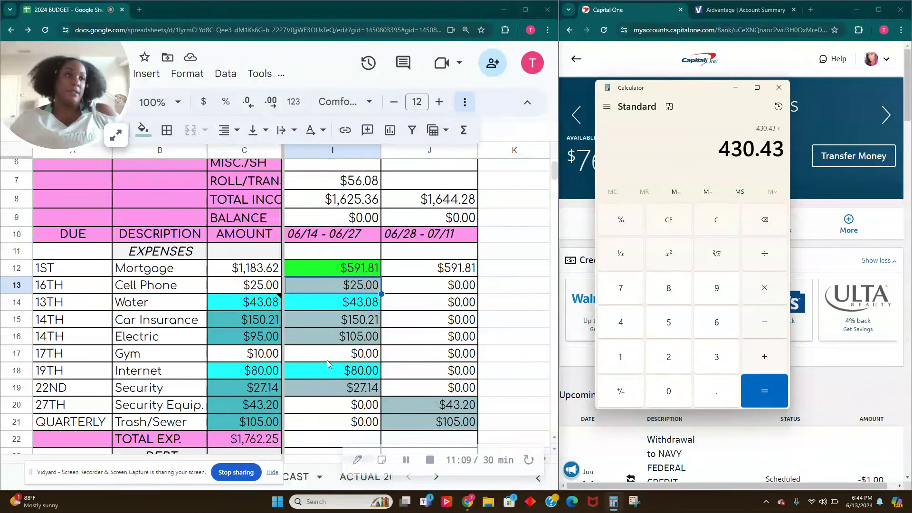
left_click(326, 364)
scroll(326, 363, "down", 3)
scroll(326, 364, "down", 3)
scroll(326, 364, "down", 1)
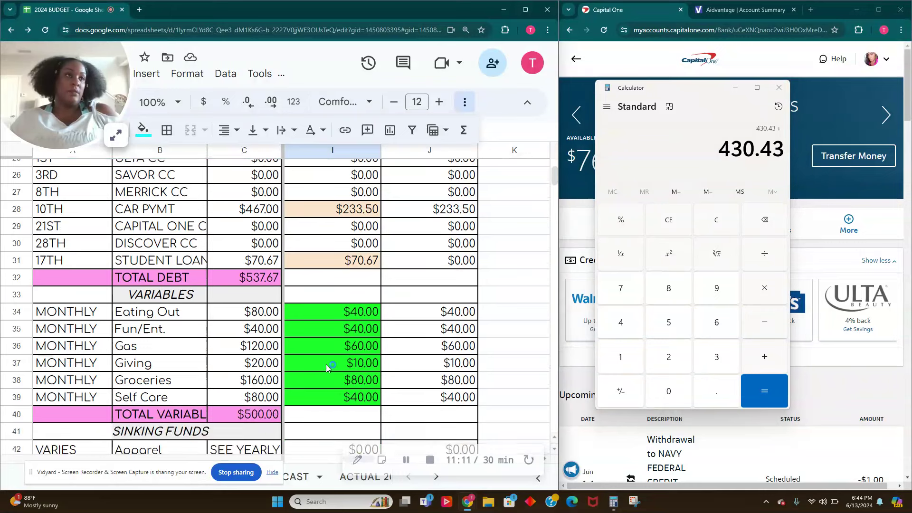
left_click(675, 150)
type("233.50+70.67+")
scroll(437, 266, "down", 2)
scroll(442, 261, "down", 4)
scroll(456, 254, "down", 4)
scroll(470, 247, "down", 2)
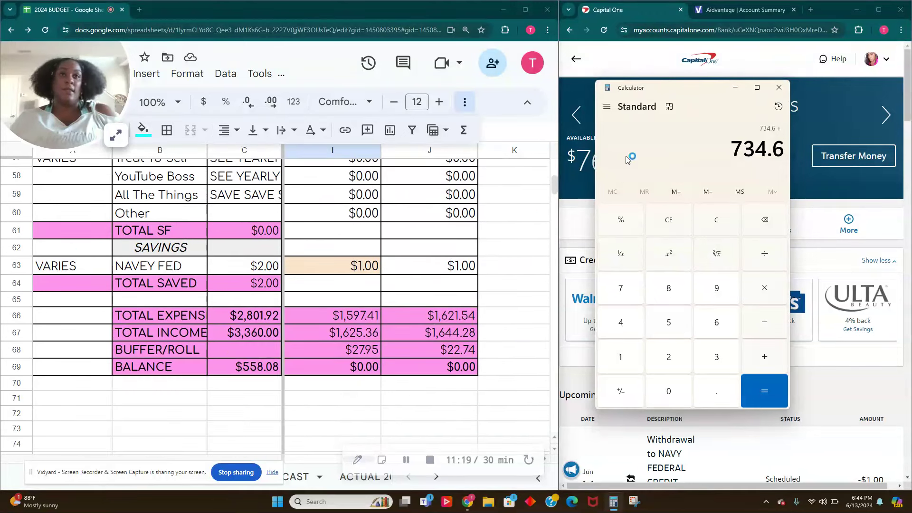
type("1")
key("Return")
left_click_drag(675, 91, 760, 96)
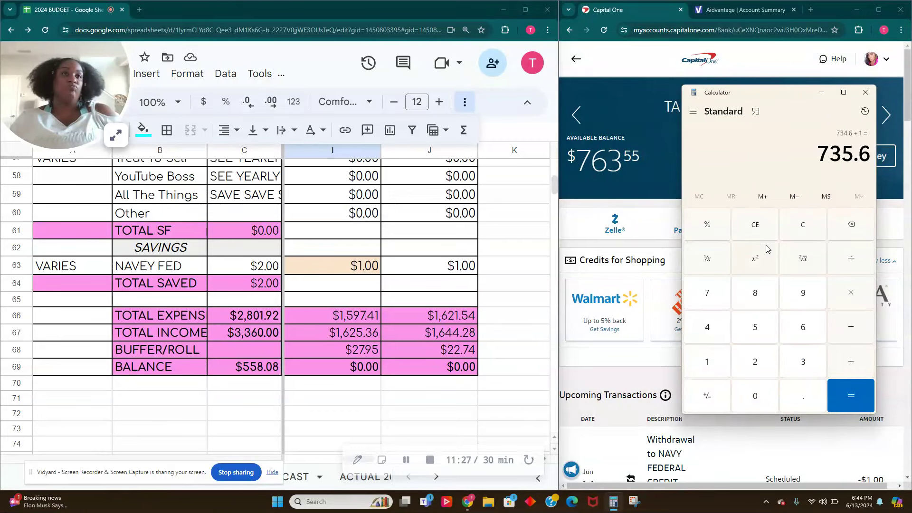
Clear Calculator and re-add 25, 43.08, 150.21, 105, 80 and 27.14 for 430.43.
scroll(316, 301, "up", 3)
scroll(316, 301, "up", 3)
scroll(317, 301, "up", 3)
scroll(317, 301, "up", 2)
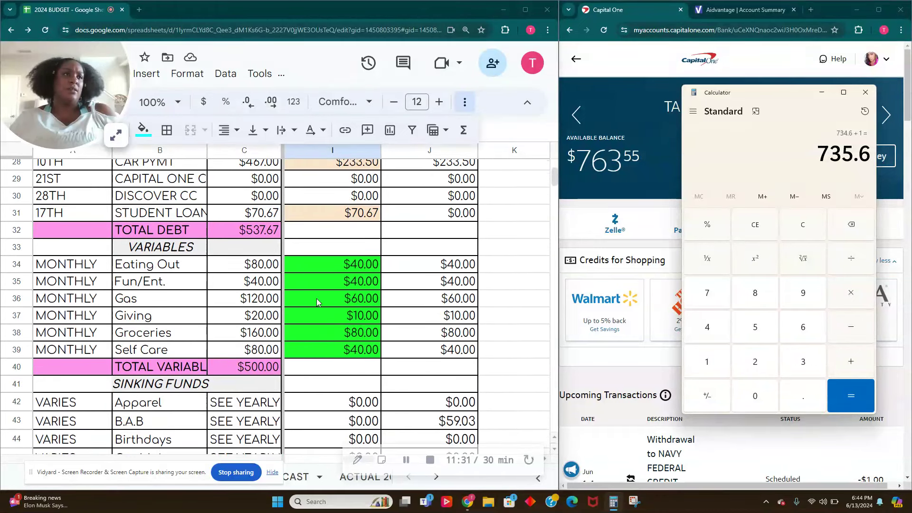
scroll(316, 298, "up", 2)
scroll(316, 298, "up", 2)
scroll(316, 299, "up", 2)
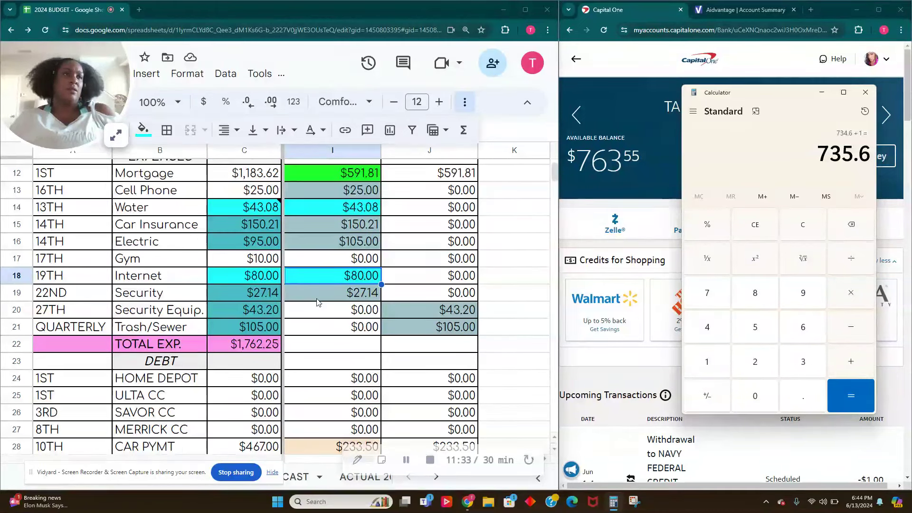
scroll(317, 302, "up", 1)
scroll(317, 302, "up", 2)
left_click(319, 301)
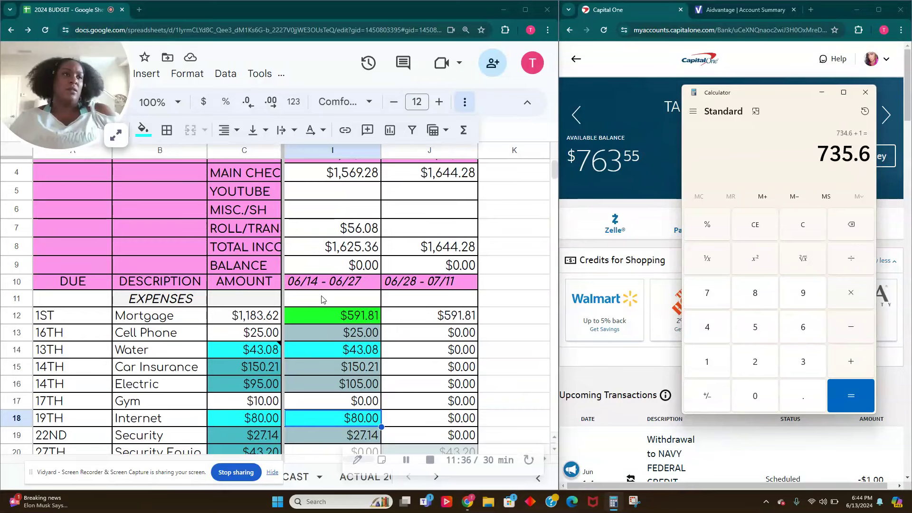
left_click(807, 223)
type("25+43.08")
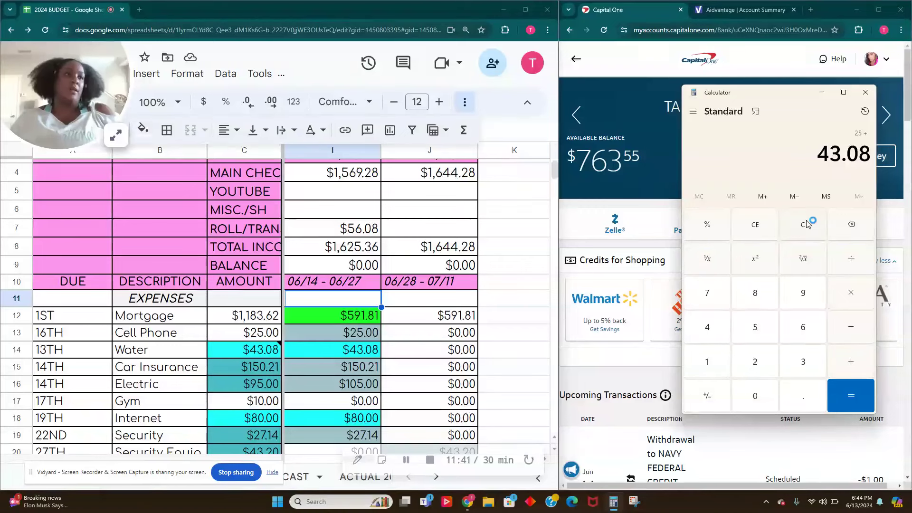
type("+")
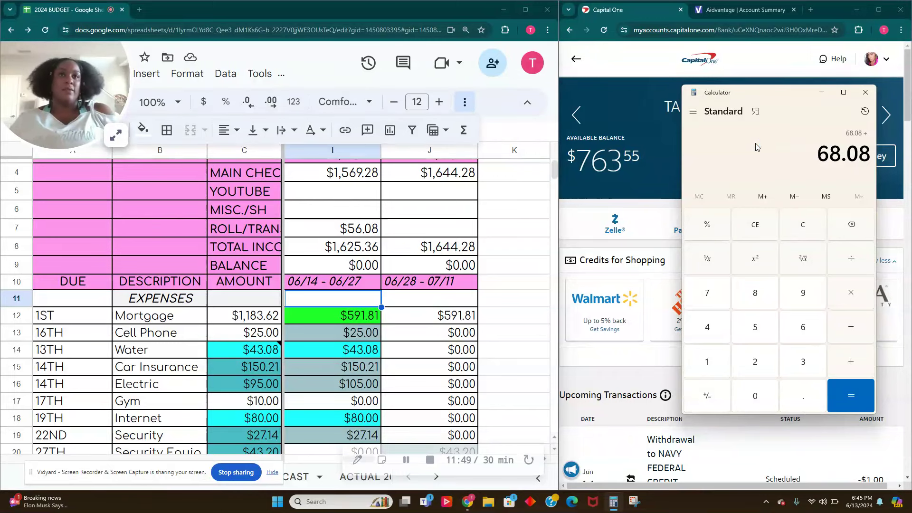
type("150.21+105+80+27.14+")
Add the $233.50 car payment and $70.67 student loan for a running total of 734.6.
scroll(276, 360, "down", 1)
scroll(333, 380, "down", 2)
scroll(333, 380, "down", 3)
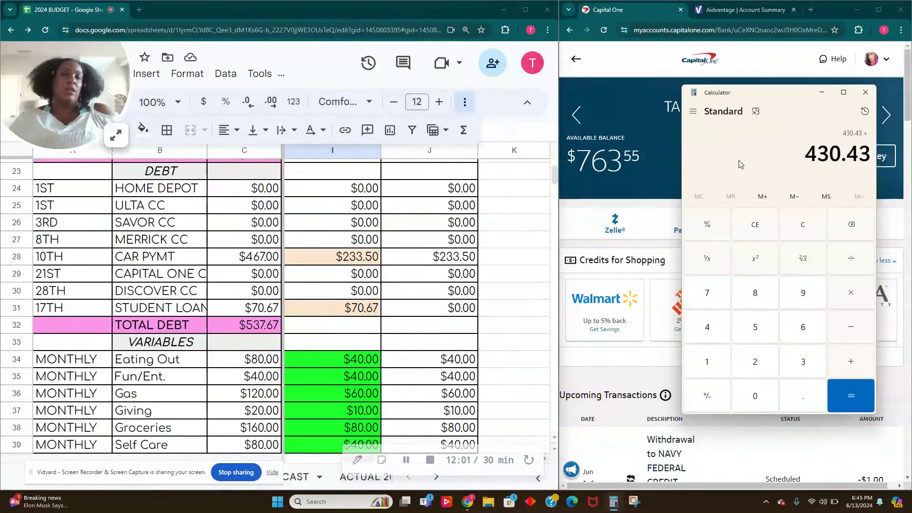
type("233.50")
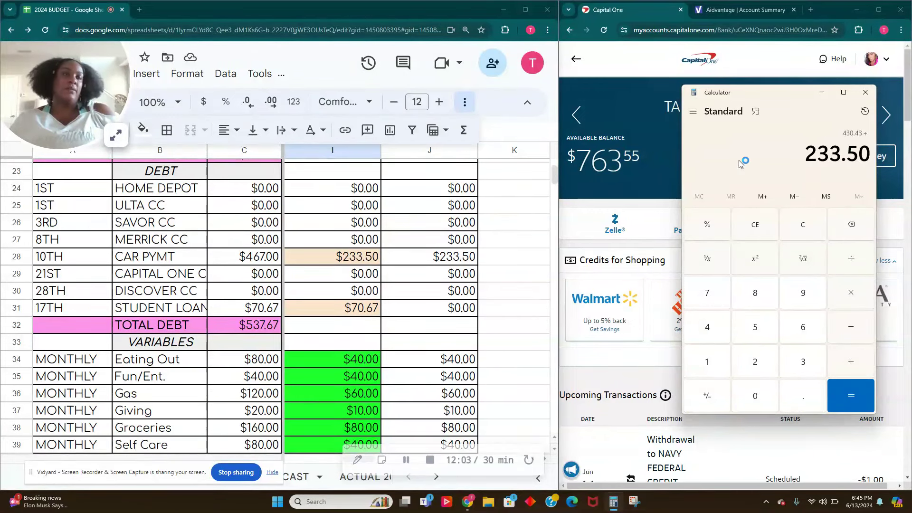
type("+70.67")
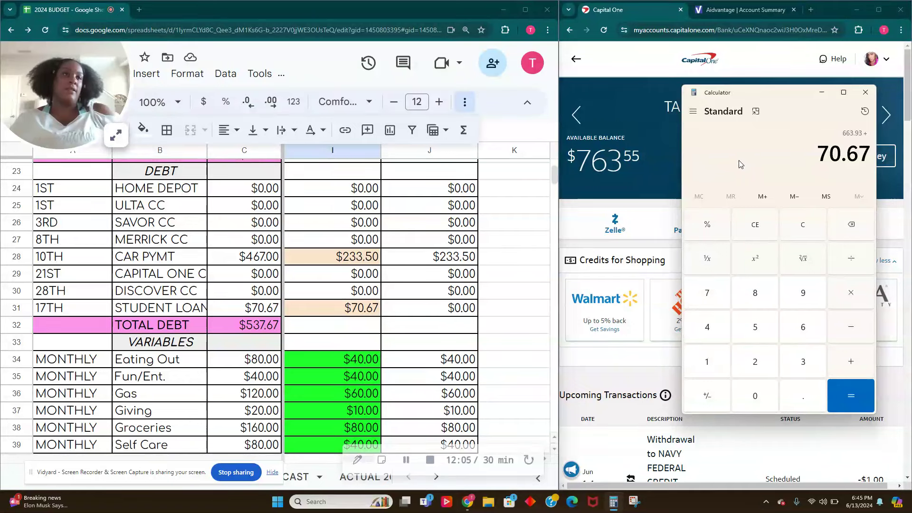
type("+")
scroll(364, 304, "down", 3)
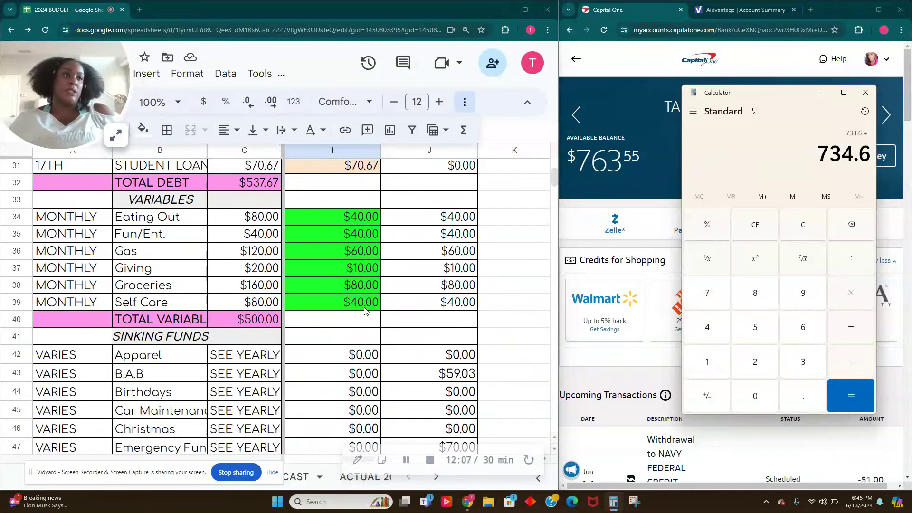
scroll(364, 309, "down", 5)
scroll(365, 293, "down", 4)
scroll(366, 294, "up", 2)
scroll(366, 295, "up", 5)
scroll(366, 296, "up", 4)
scroll(366, 297, "down", 7)
scroll(366, 296, "down", 4)
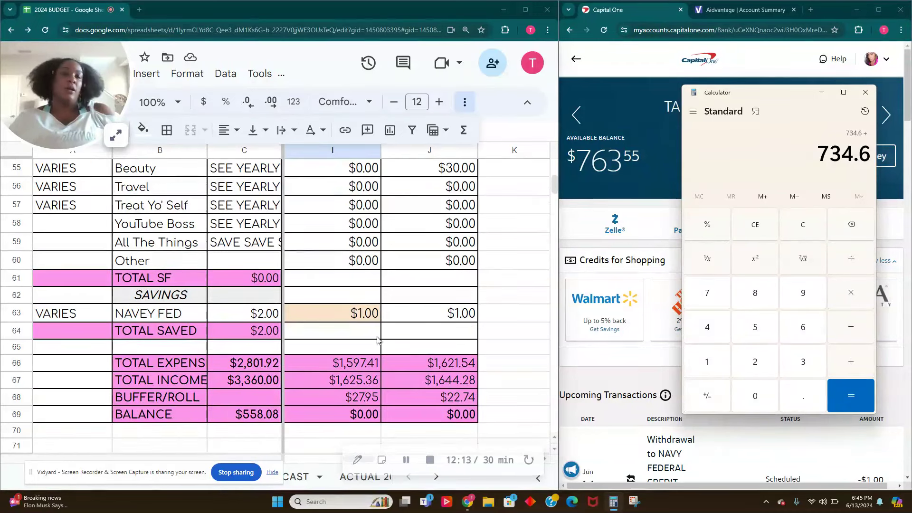
left_click(360, 398)
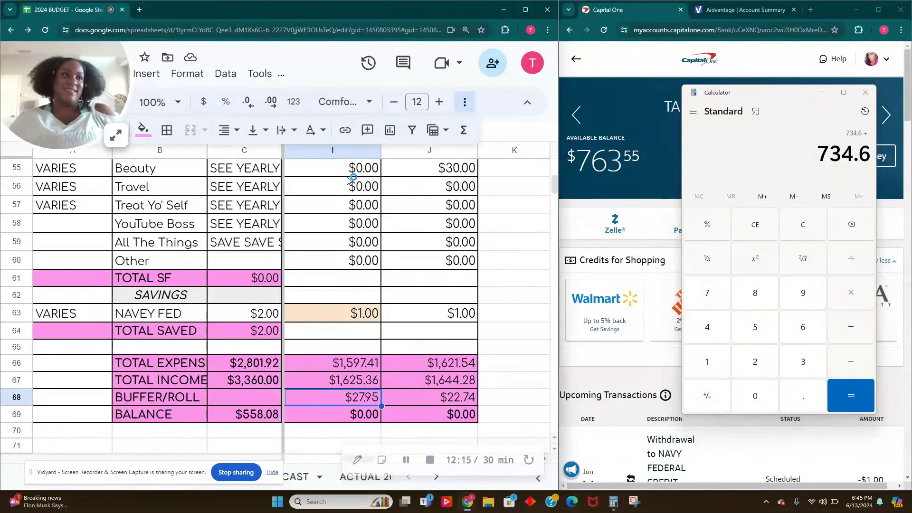
Fill the $27.95 buffer cell I68 light orange 3 and add 27.95 in Calculator for 762.55.
left_click(142, 130)
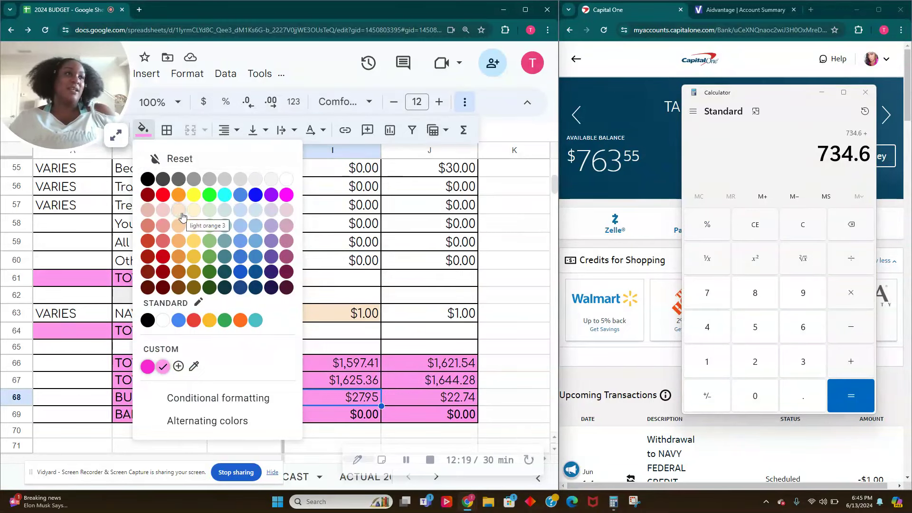
left_click(181, 214)
type("27.95")
key("Return")
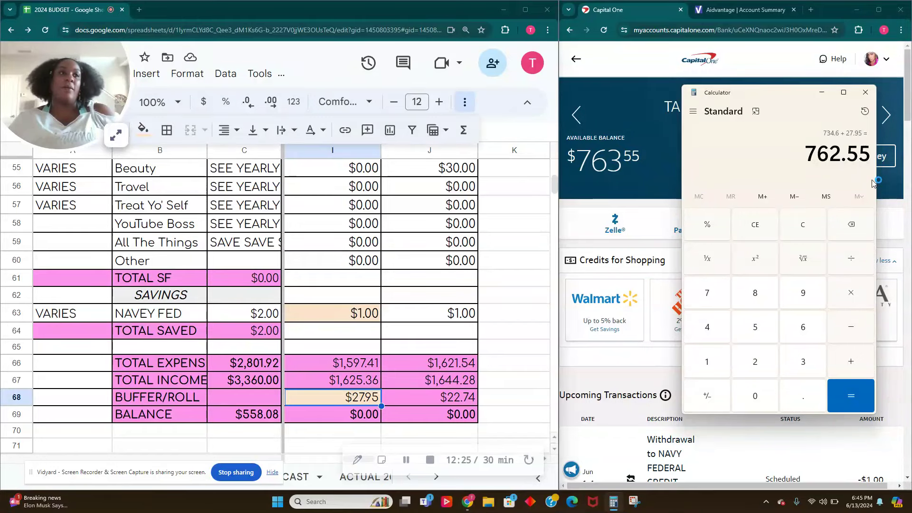
scroll(389, 303, "up", 3)
Clear Calculator and start re-adding the payments: 25+43.08+150.21+105+80+27.14.
scroll(375, 313, "up", 7)
scroll(356, 326, "up", 9)
scroll(342, 337, "up", 1)
scroll(343, 336, "down", 3)
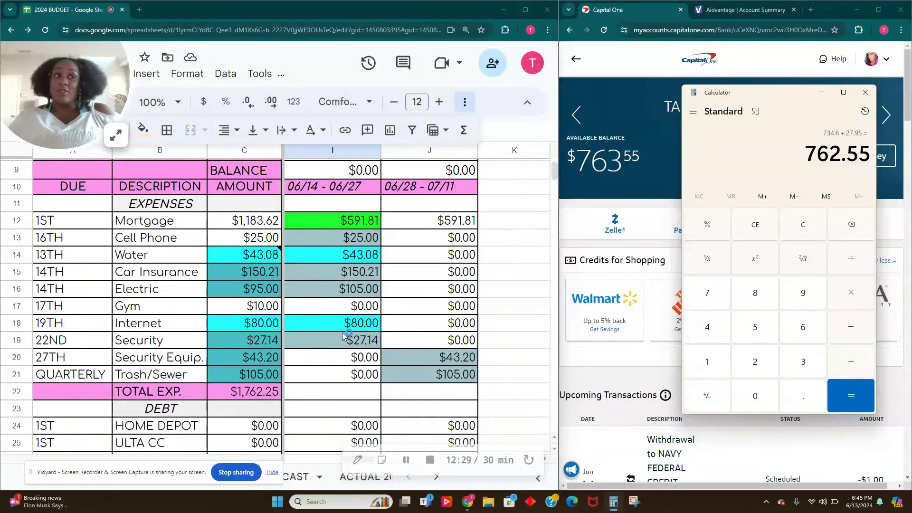
scroll(343, 336, "up", 1)
left_click(801, 226)
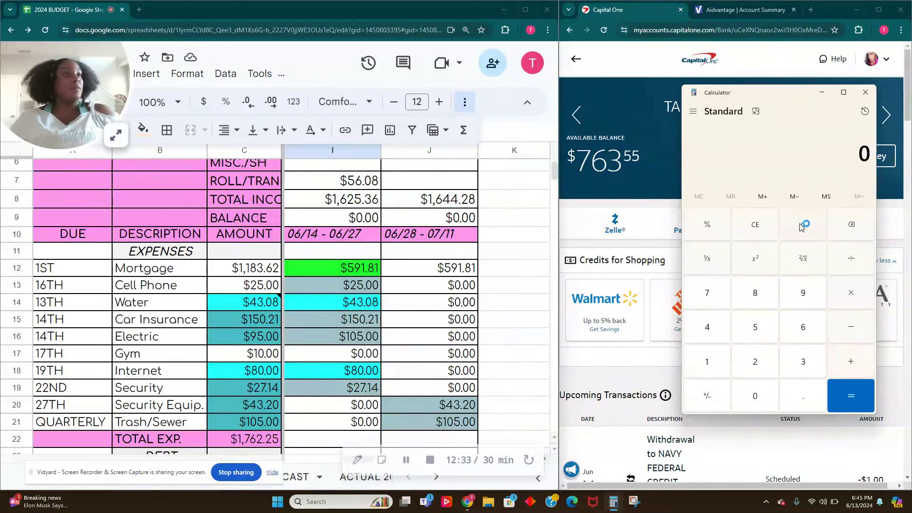
type("91")
key("BackSpace")
left_click(801, 227)
type("25+43.08")
type("+150.21")
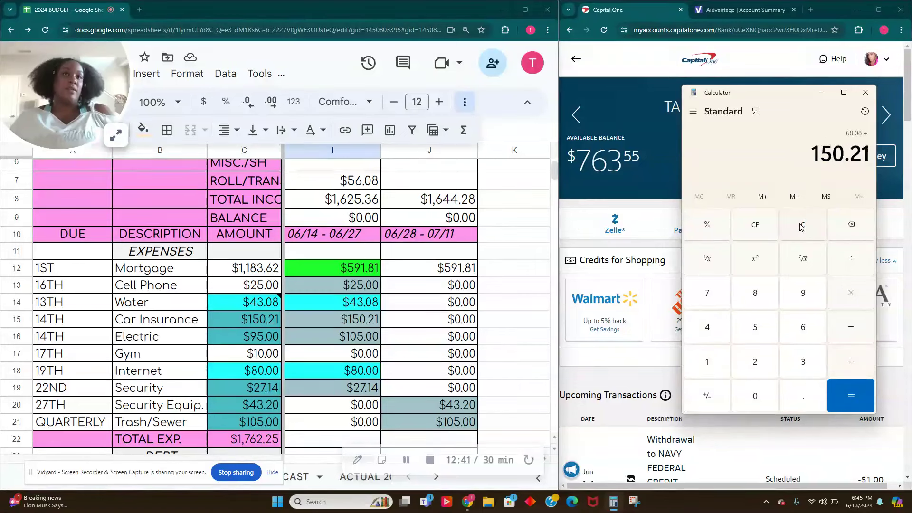
type("+105+80+27.14+")
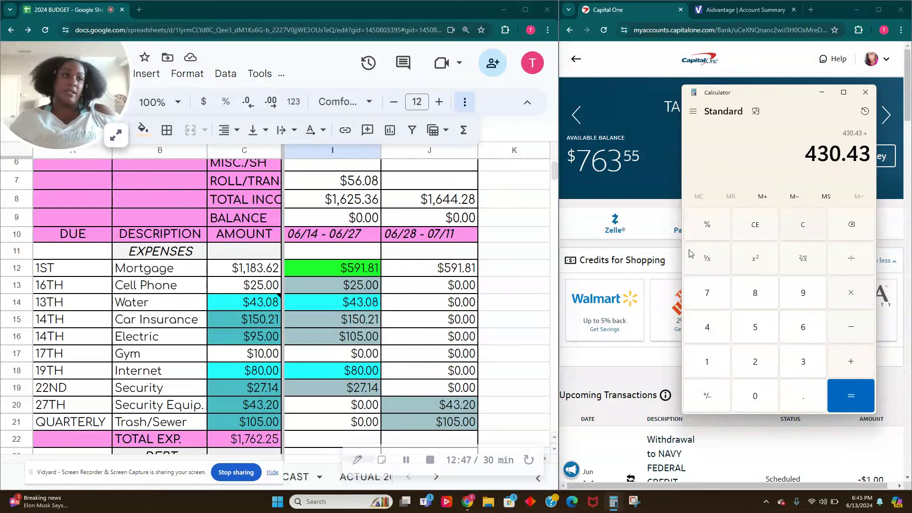
Add 233.50, 70.67, 1 and the 27.95 buffer for 763.55, matching the bank, then clear.
left_click(313, 395)
scroll(332, 387, "down", 4)
scroll(364, 377, "down", 2)
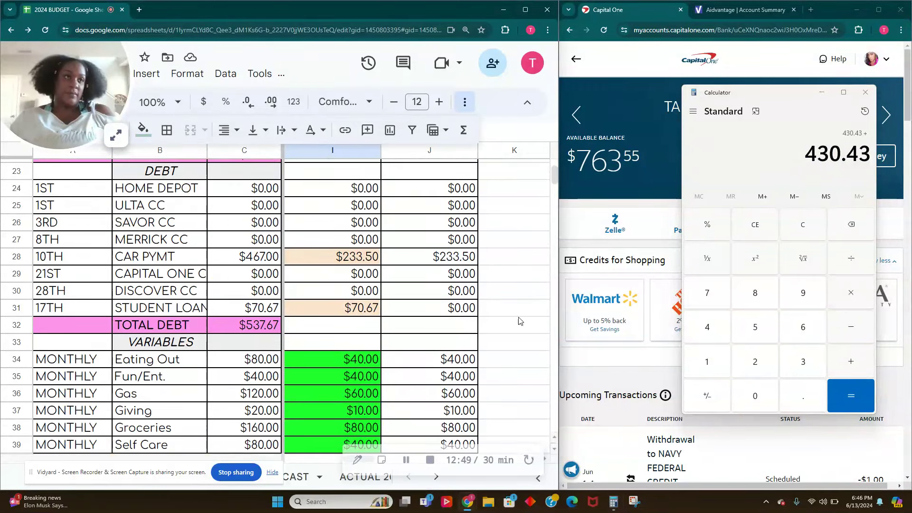
left_click(774, 163)
type("233.50")
type("+70.67")
type("+")
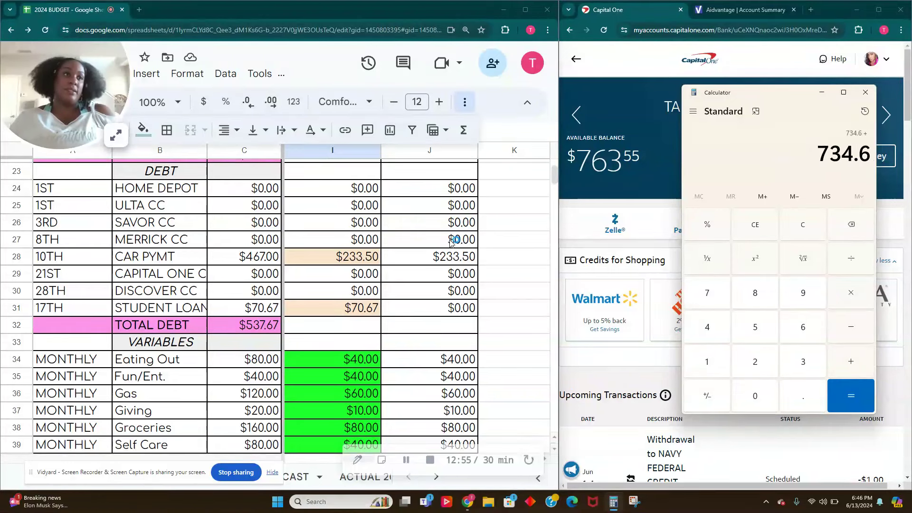
scroll(451, 240, "down", 3)
scroll(380, 332, "down", 2)
scroll(368, 357, "down", 2)
scroll(368, 357, "down", 2)
scroll(368, 357, "down", 1)
scroll(368, 357, "down", 1)
type("1+")
type("27.95")
key("Return")
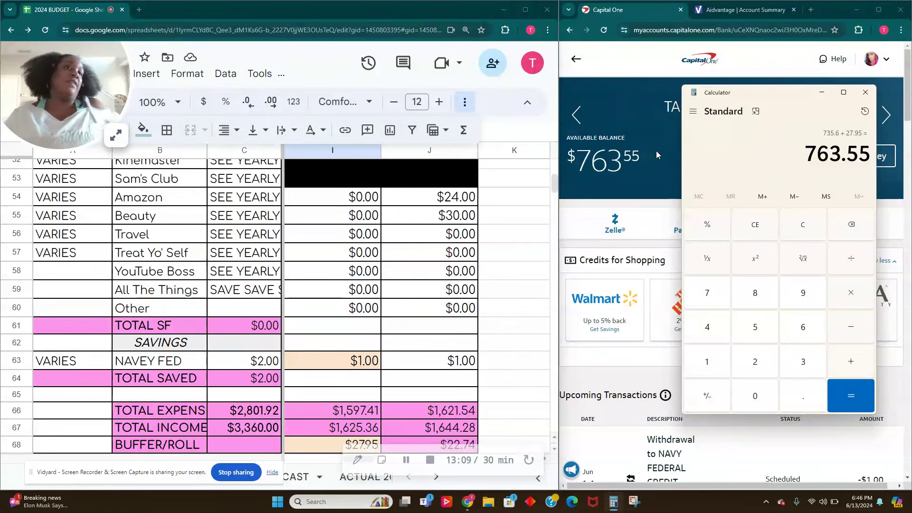
left_click(798, 237)
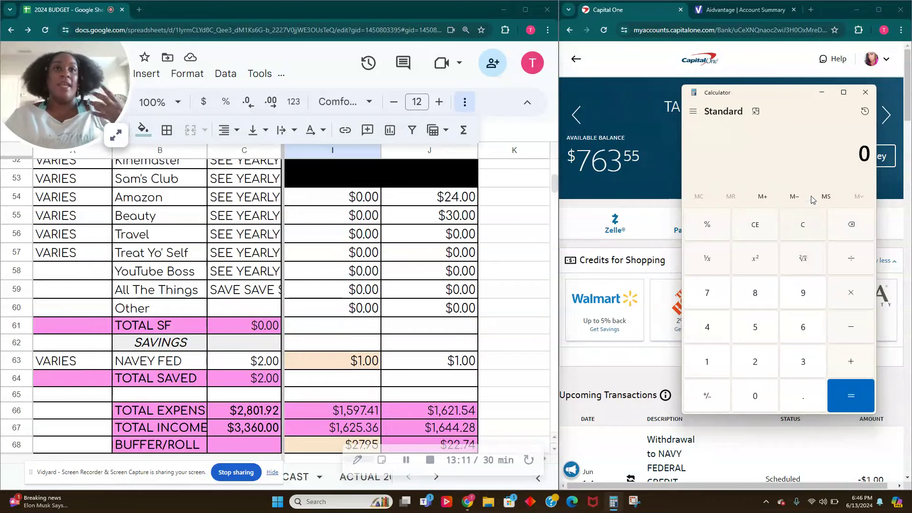
Minimize Calculator and scroll through the budget sheet's totals, returning to the top.
left_click(821, 93)
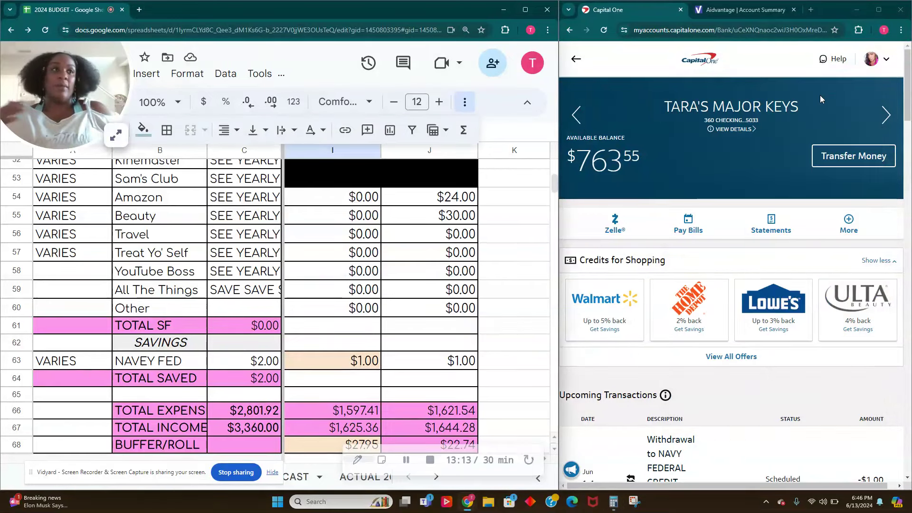
scroll(318, 348, "up", 3)
scroll(328, 348, "up", 4)
scroll(342, 349, "up", 4)
scroll(361, 349, "up", 5)
scroll(352, 333, "up", 3)
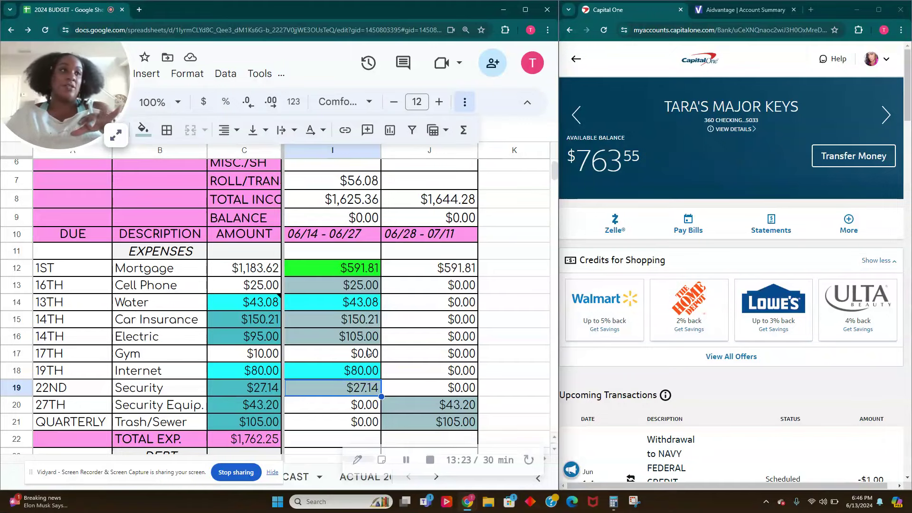
scroll(370, 359, "down", 5)
scroll(369, 354, "down", 7)
scroll(365, 349, "down", 6)
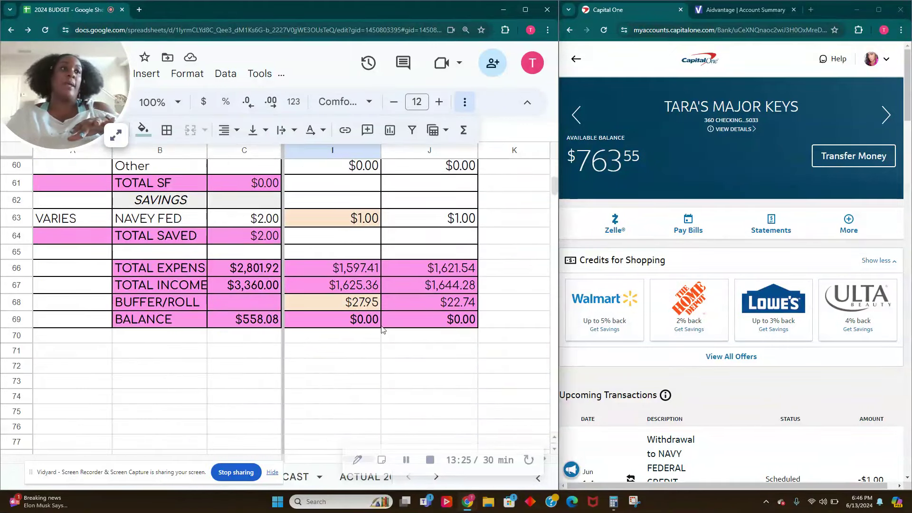
scroll(358, 350, "up", 6)
scroll(357, 350, "up", 5)
scroll(358, 350, "up", 6)
scroll(358, 349, "up", 3)
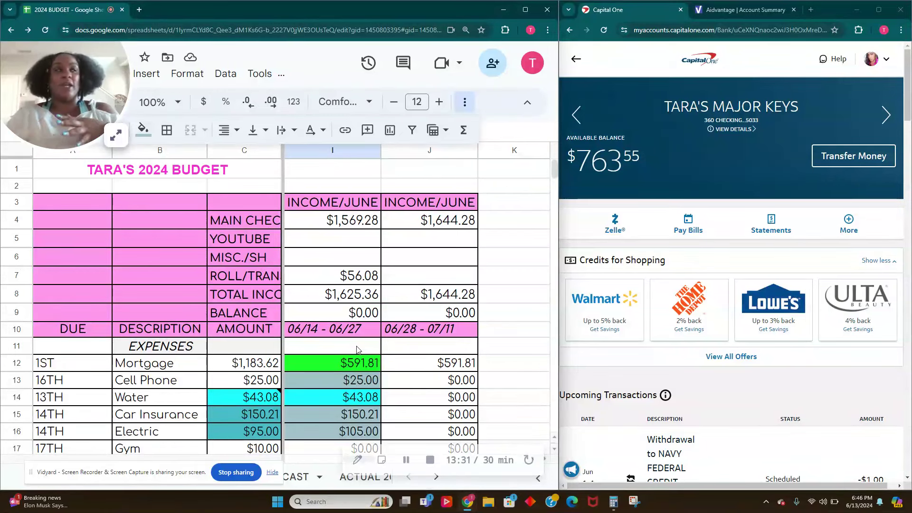
left_click(115, 134)
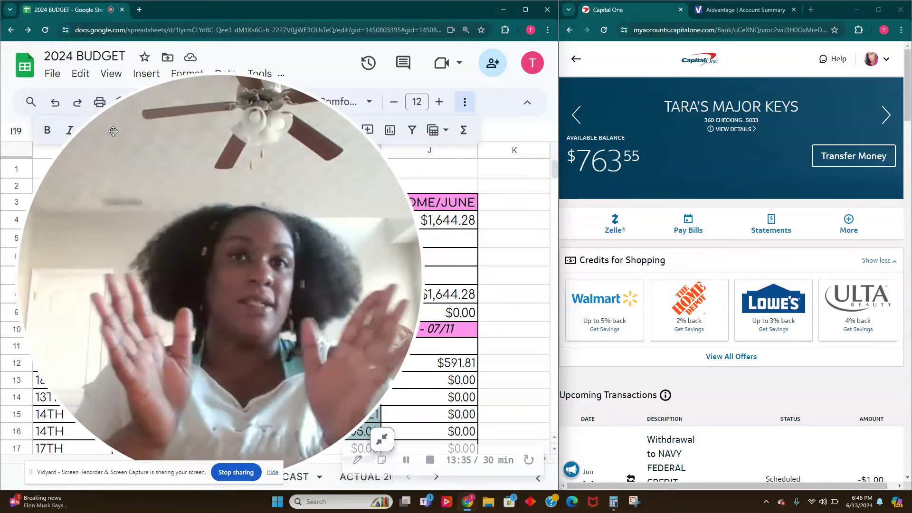